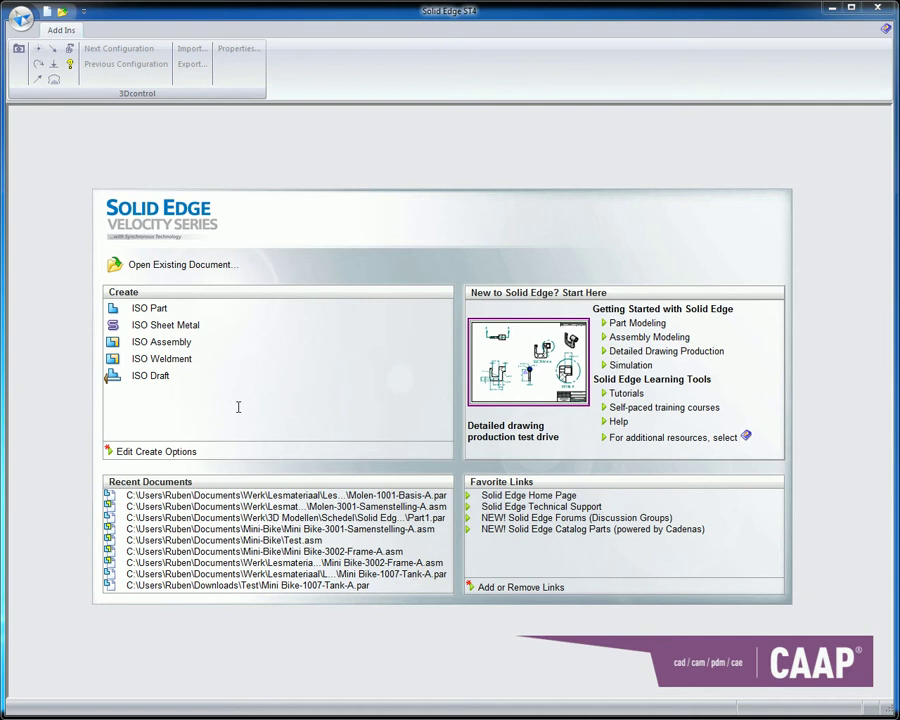
# Create a new ISO part and transition it from Synchronous to Ordered modelling.
pyautogui.click(157, 312)
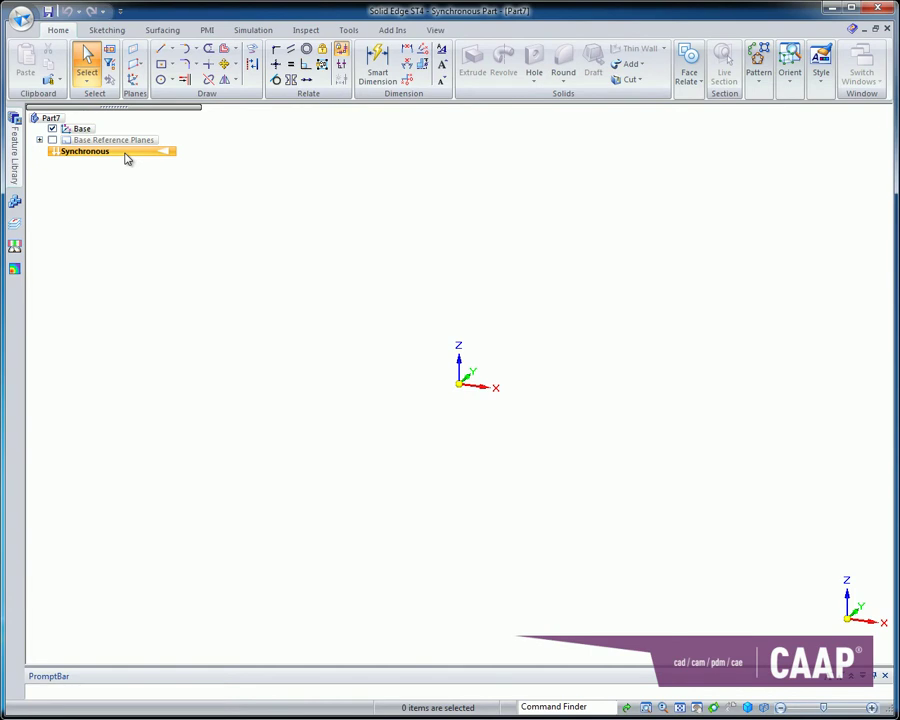
pyautogui.rightClick(120, 156)
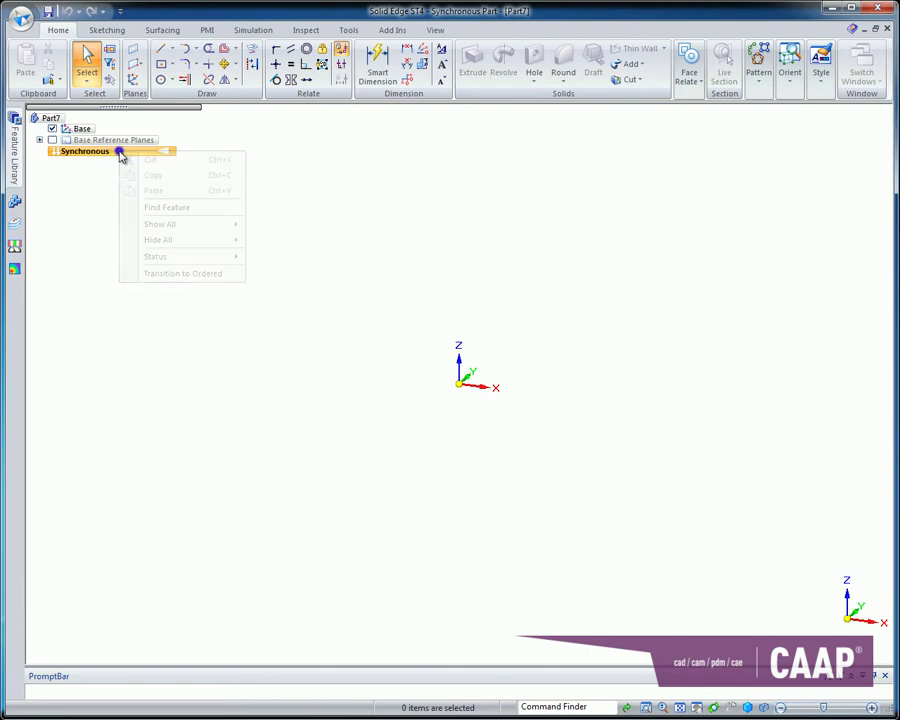
pyautogui.click(177, 274)
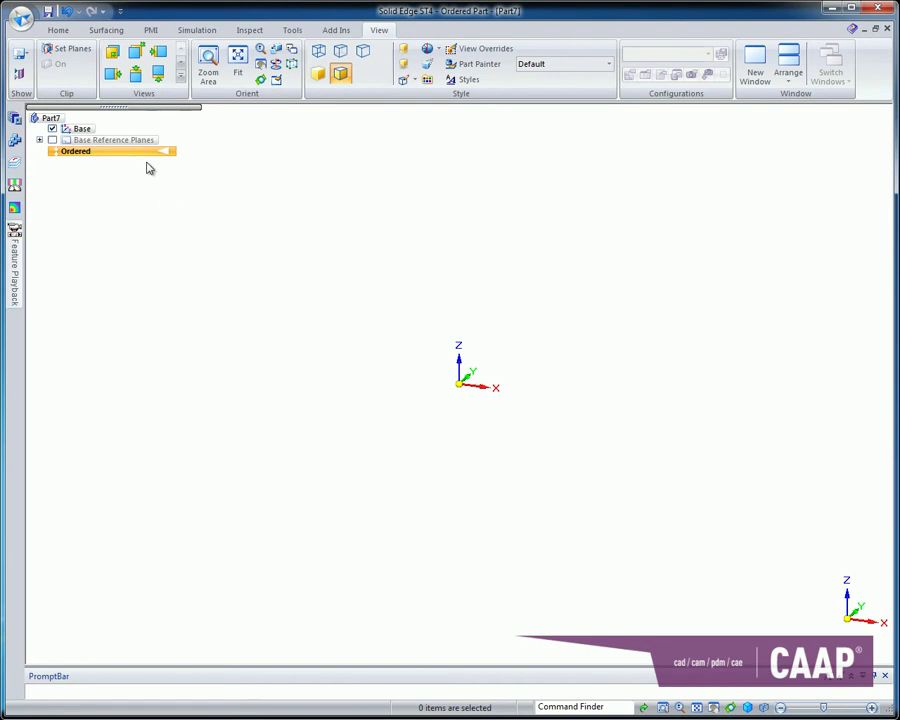
# Start an Extrude with isometric view and its profile sketch on the base XY plane.
pyautogui.click(58, 30)
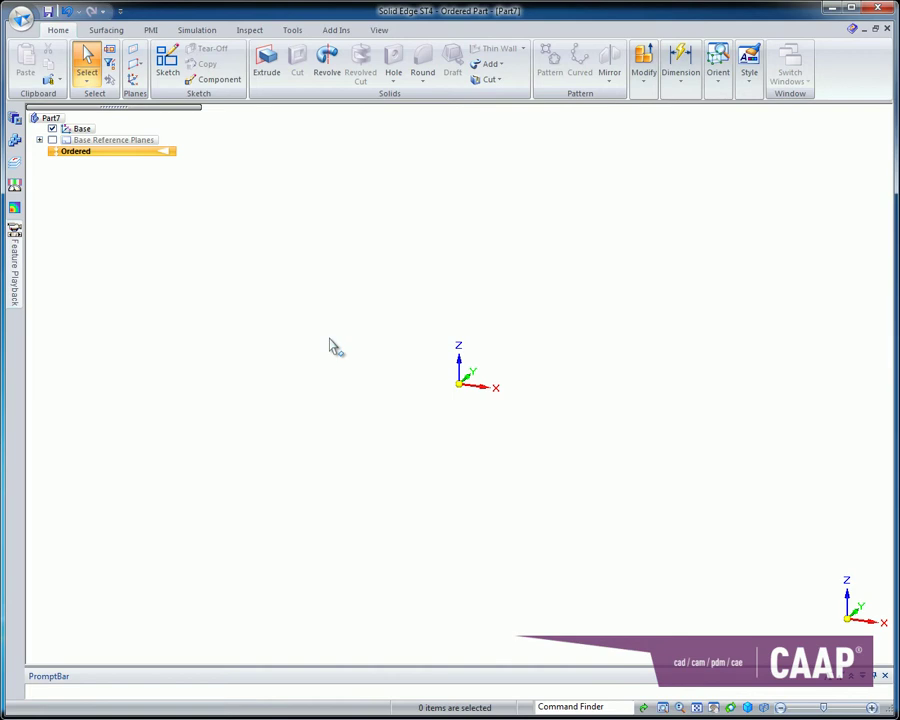
pyautogui.click(268, 84)
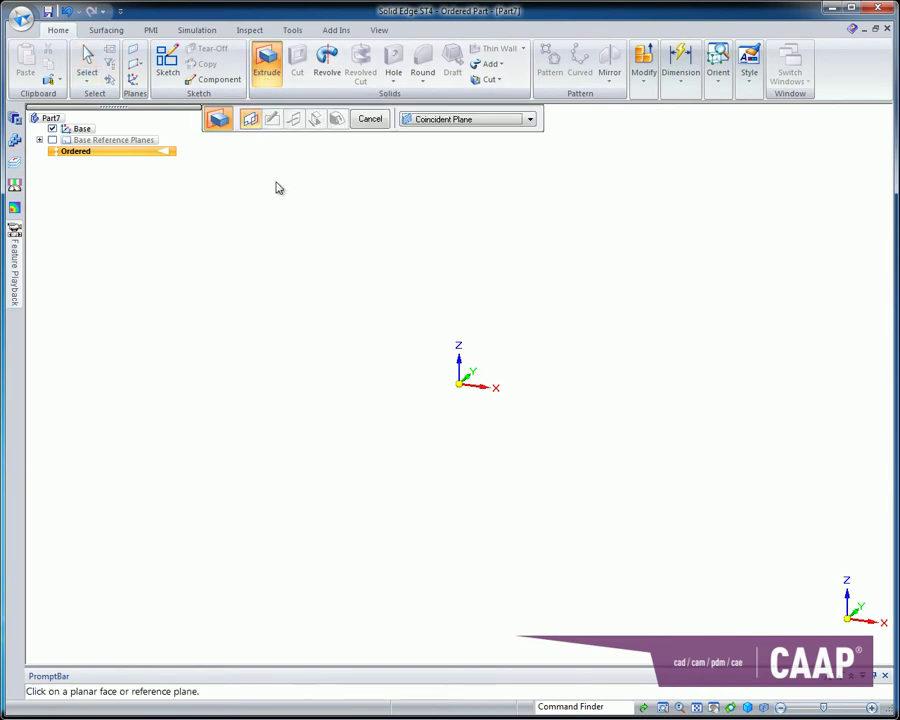
pyautogui.hotkey('ctrl', 'i')
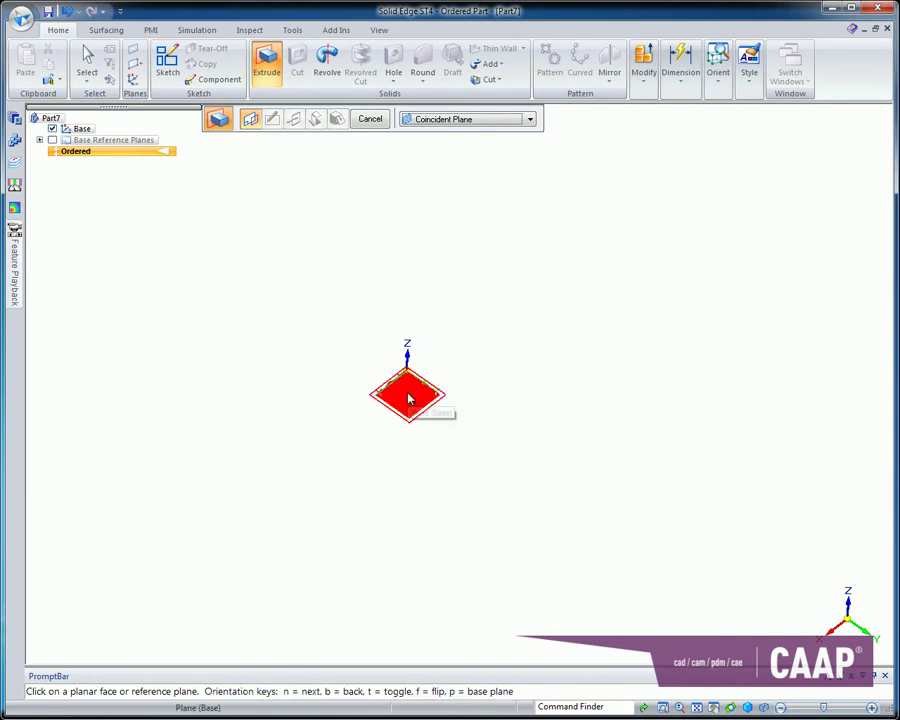
pyautogui.click(408, 399)
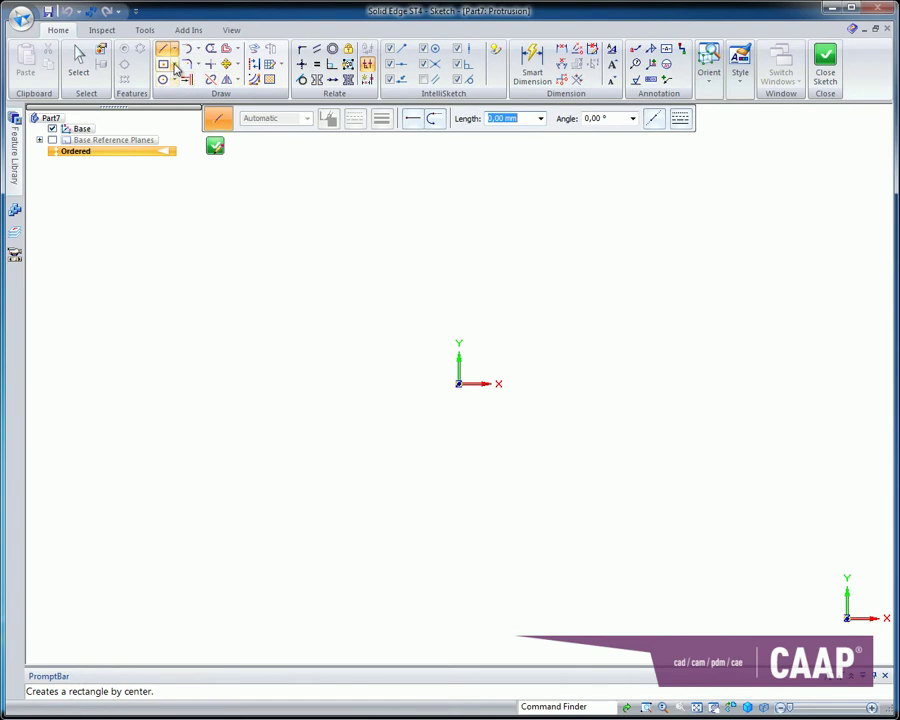
# Draw a six-sided polygon by center at the origin, roughly 52 mm across.
pyautogui.click(175, 64)
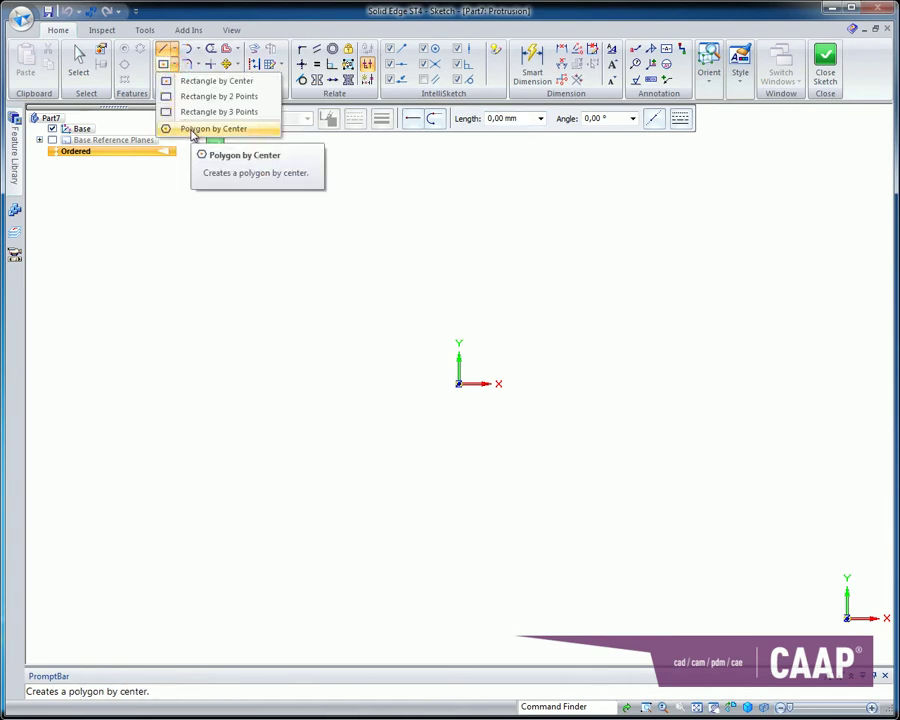
pyautogui.click(193, 130)
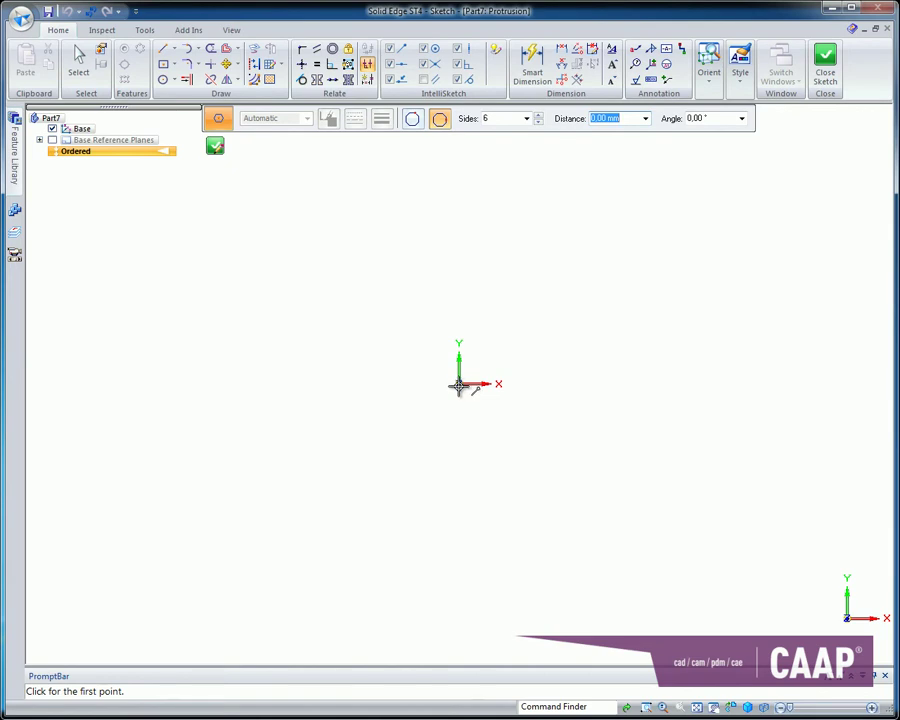
pyautogui.click(458, 385)
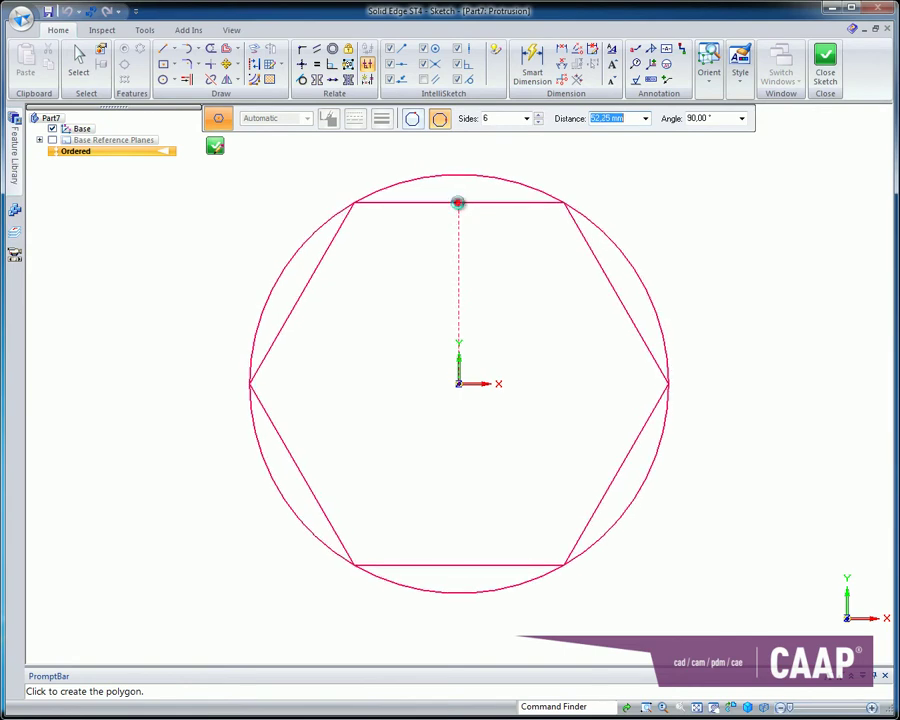
pyautogui.click(458, 202)
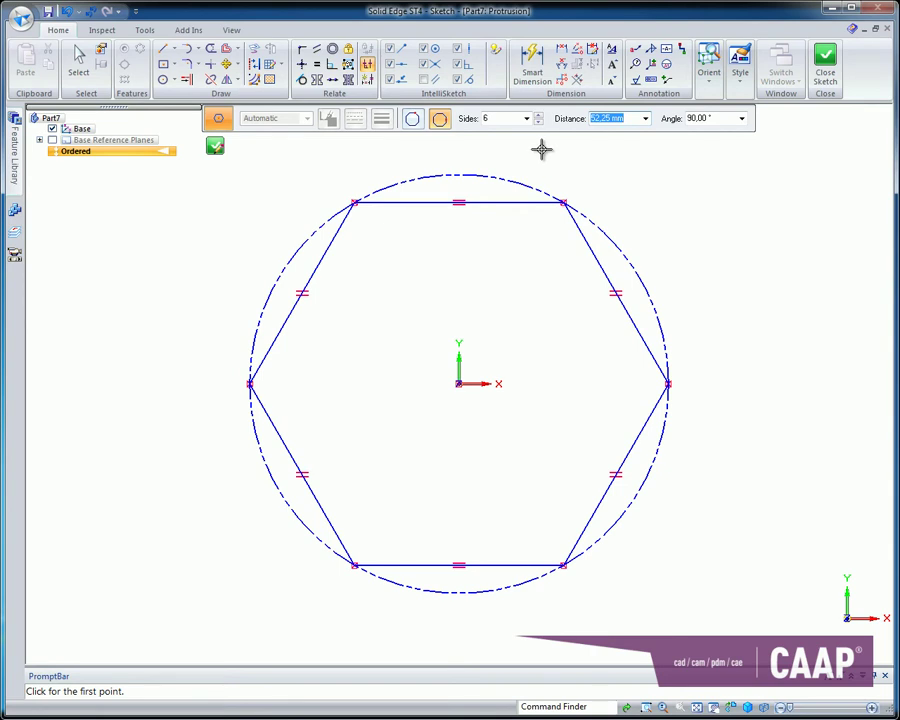
# Dimension the hexagon 120 between top and bottom edges and make its top edge horizontal.
pyautogui.click(533, 72)
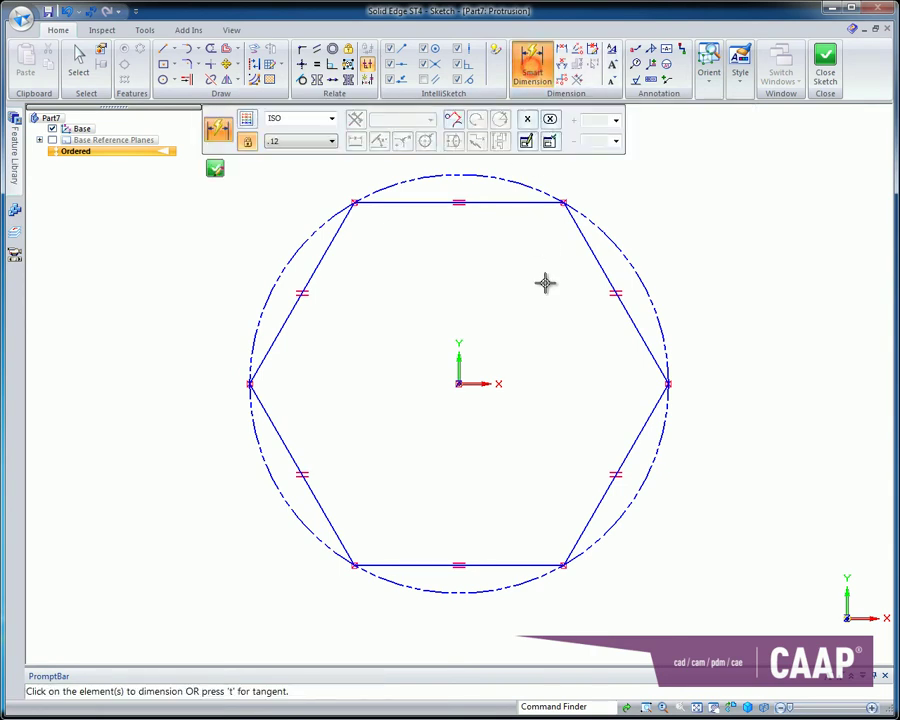
pyautogui.click(514, 202)
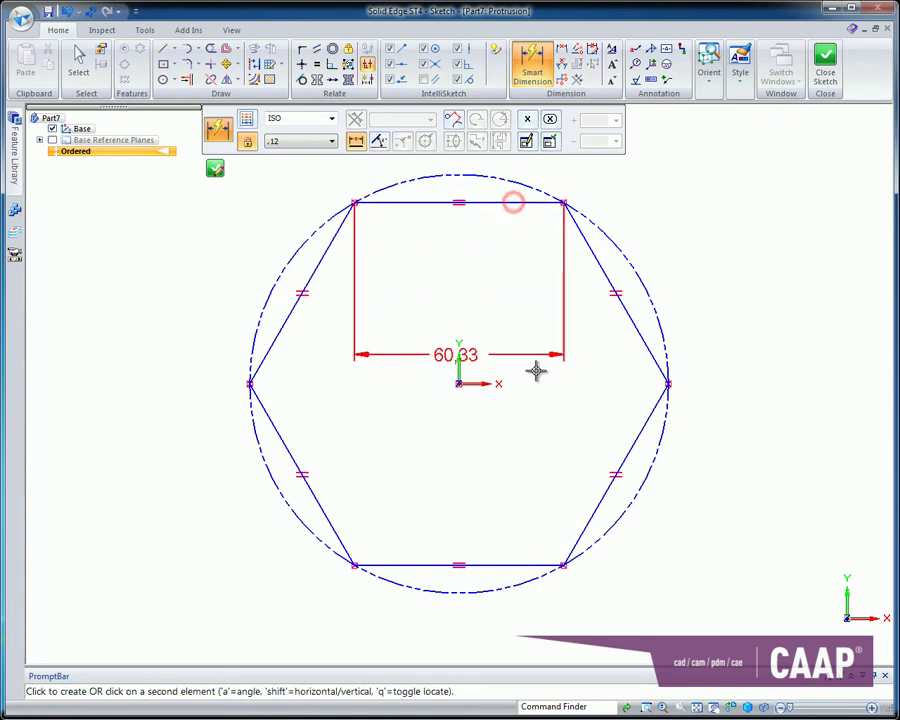
pyautogui.click(500, 565)
pyautogui.click(210, 391)
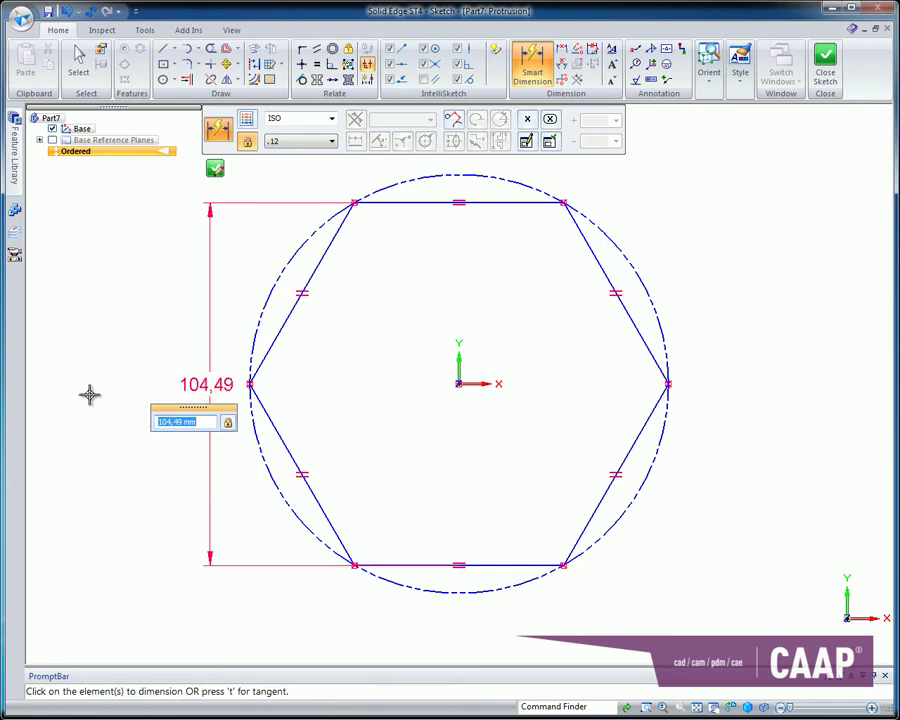
pyautogui.write('120')
pyautogui.press('Return')
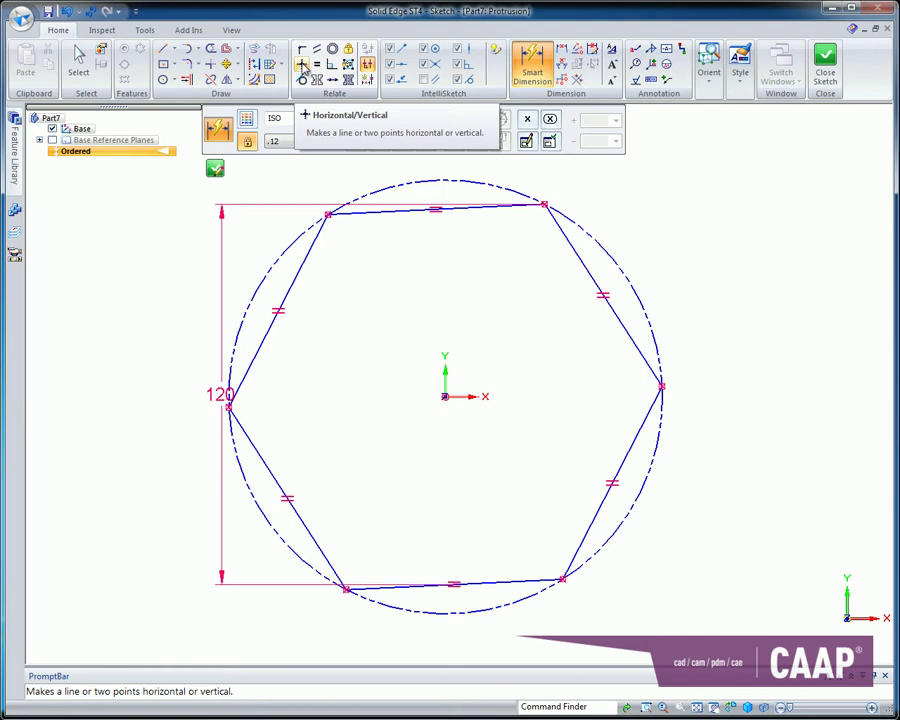
pyautogui.click(303, 66)
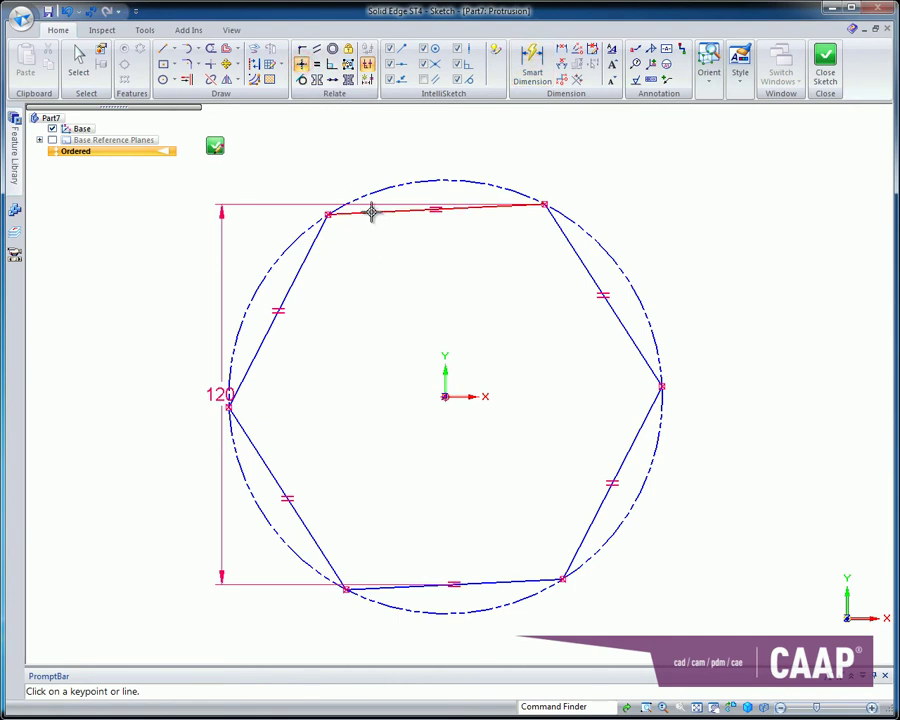
pyautogui.click(371, 212)
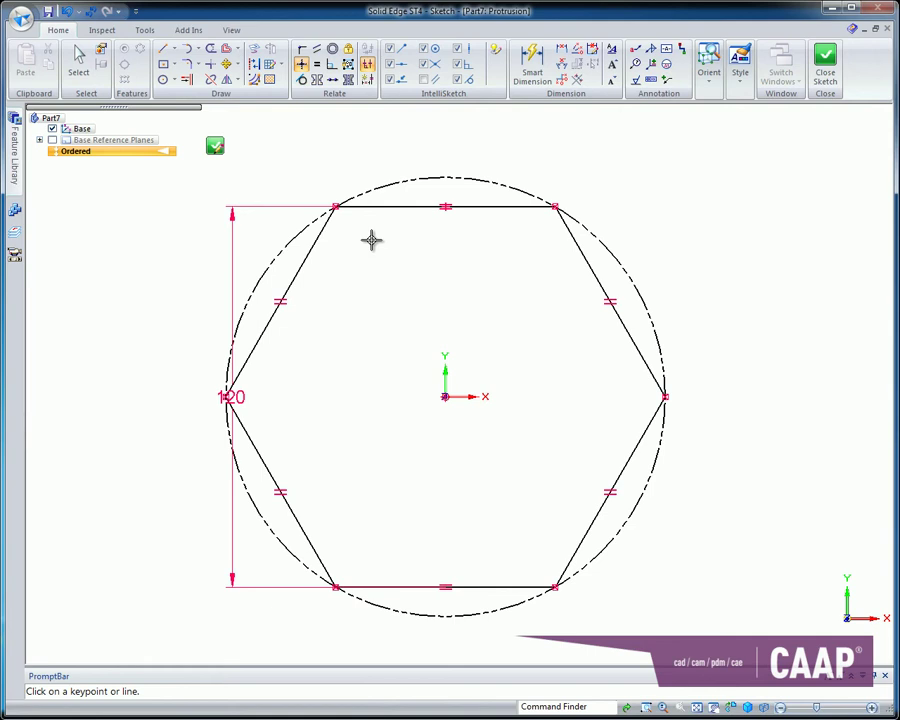
# Close the sketch and extrude the hexagon symmetrically to 70 mm.
pyautogui.click(830, 75)
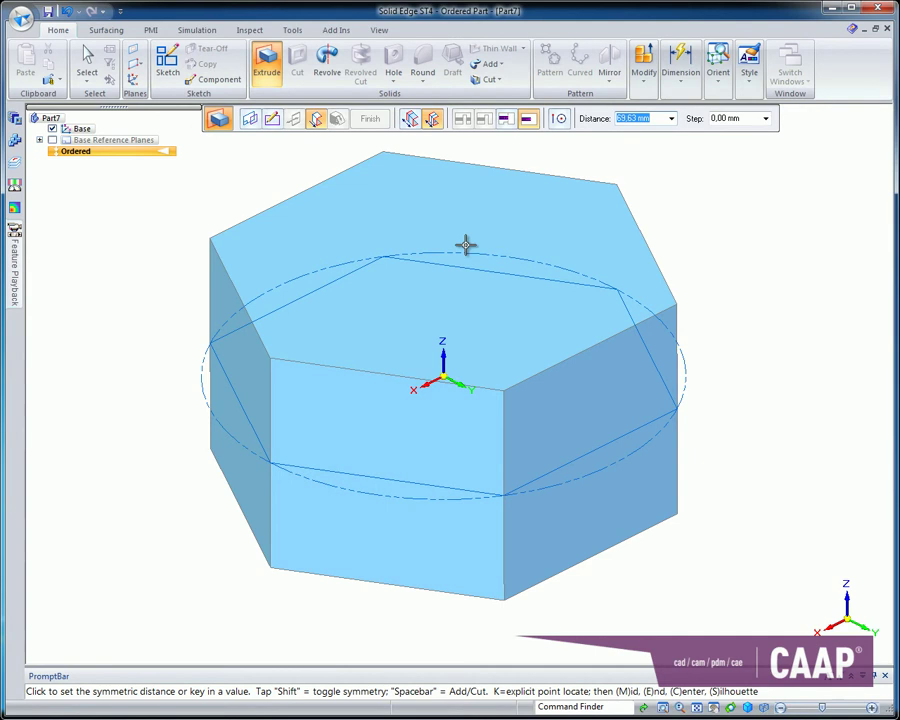
pyautogui.click(411, 121)
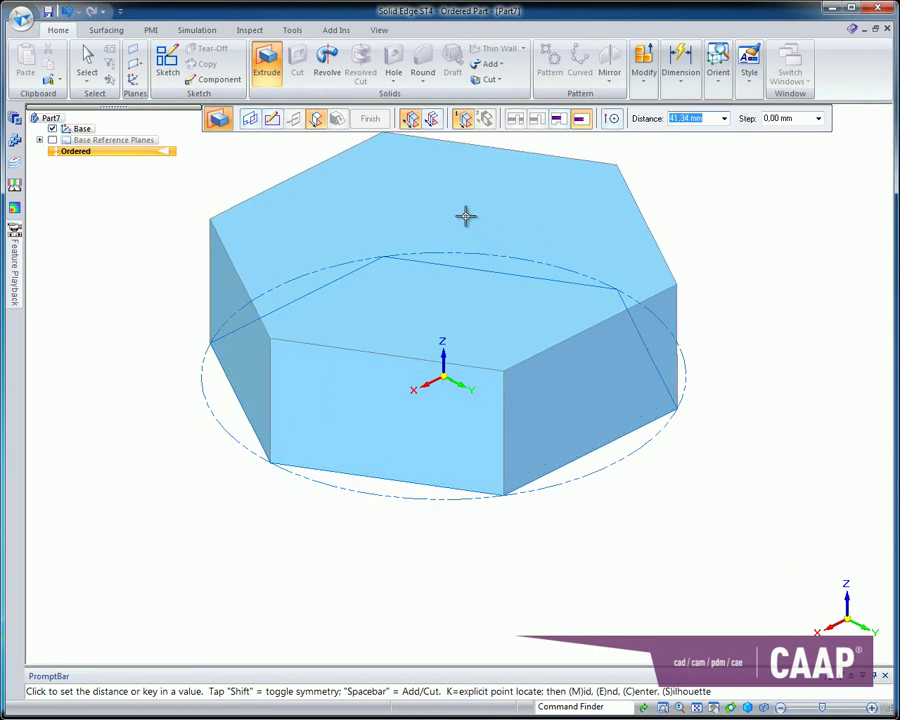
pyautogui.click(433, 120)
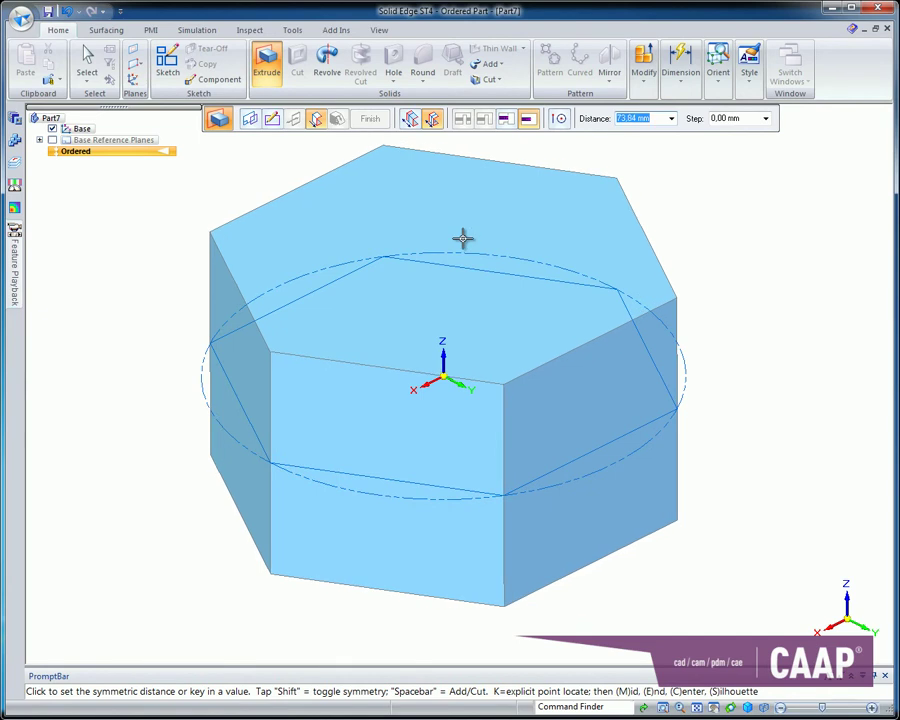
pyautogui.write('70')
pyautogui.press('Return')
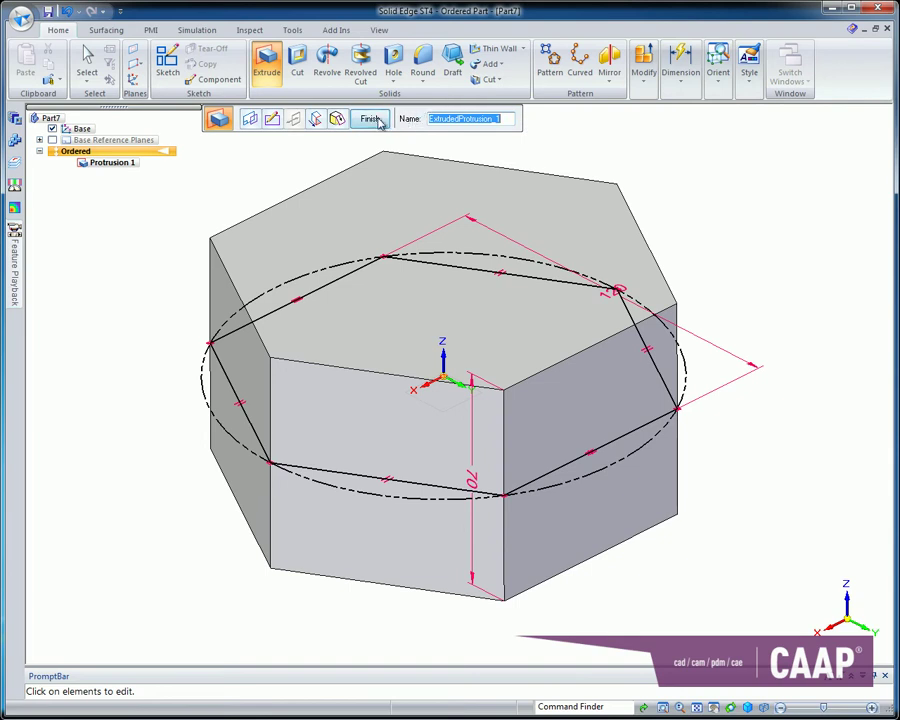
# Finish Protrusion 1 and start a Cut sketched on the prism's top face.
pyautogui.click(377, 120)
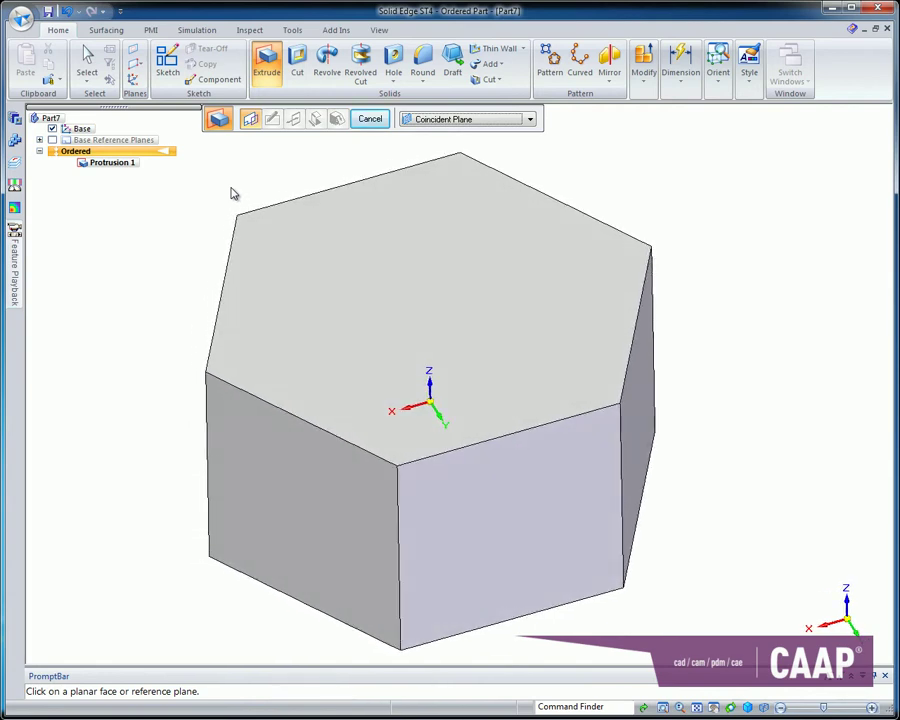
pyautogui.click(300, 61)
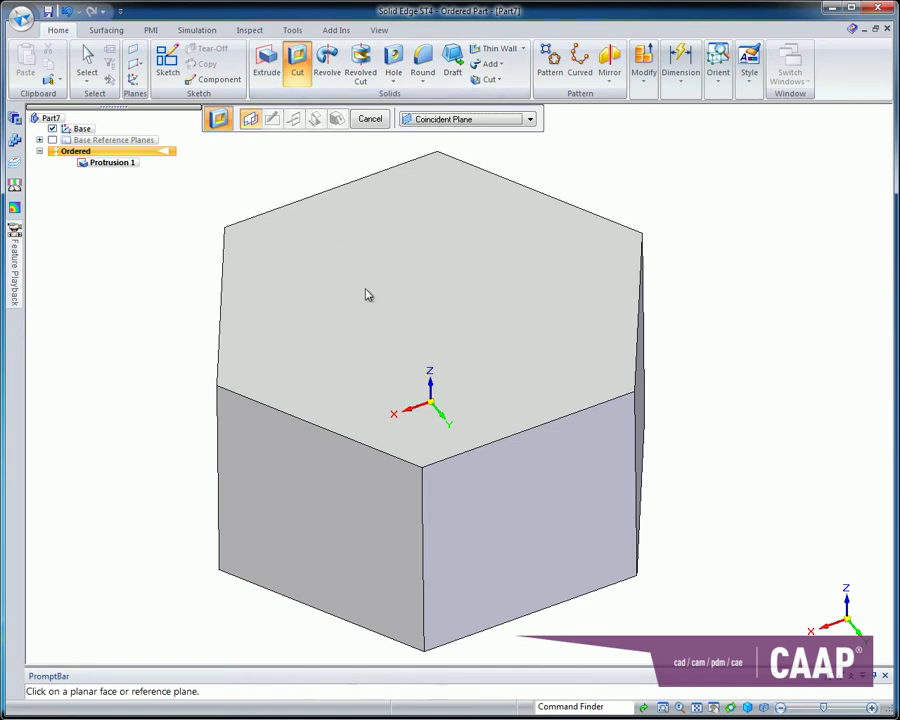
pyautogui.click(376, 351)
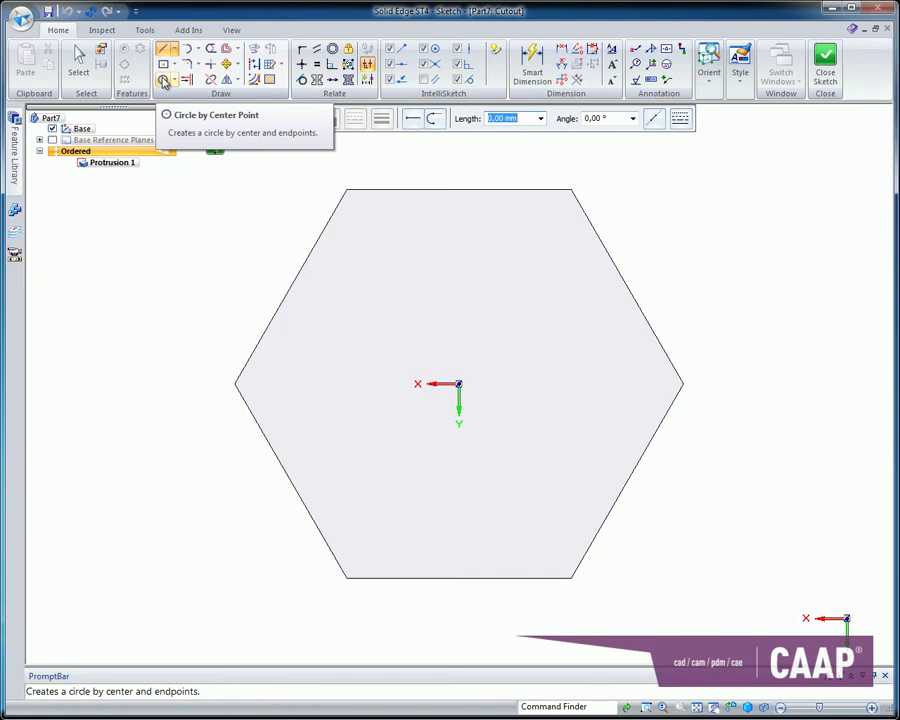
# Draw a circle centred on the origin, dimension it to 4 mm diameter, and close the sketch.
pyautogui.click(163, 80)
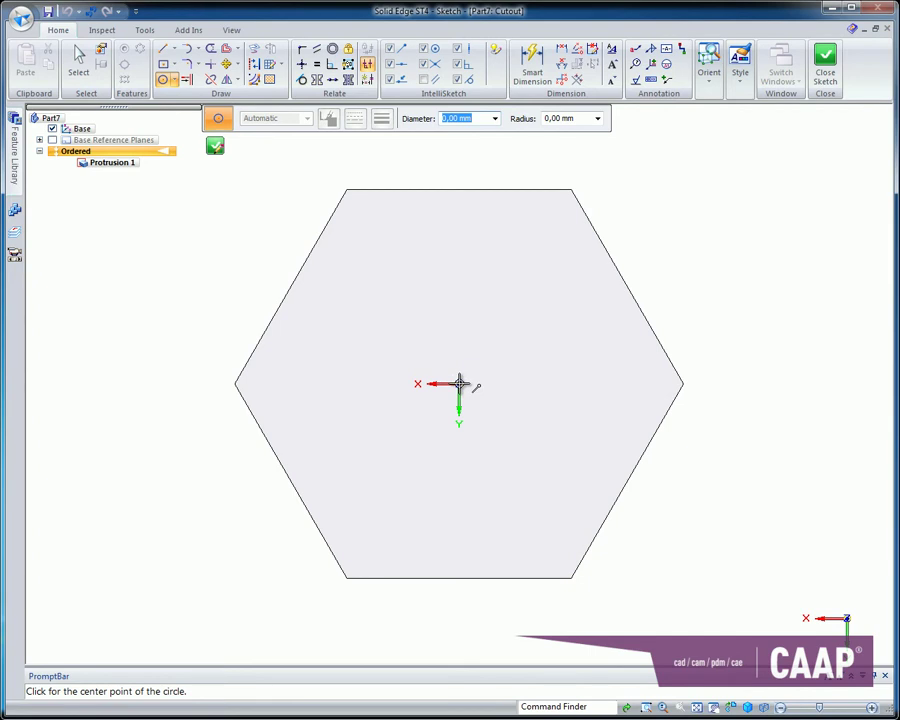
pyautogui.click(459, 383)
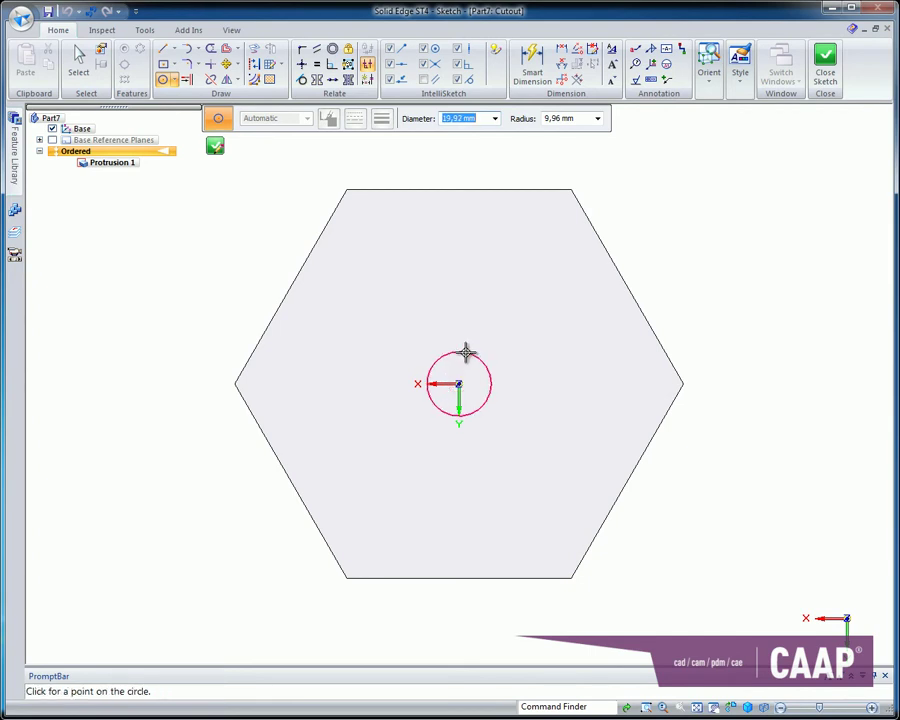
pyautogui.click(465, 352)
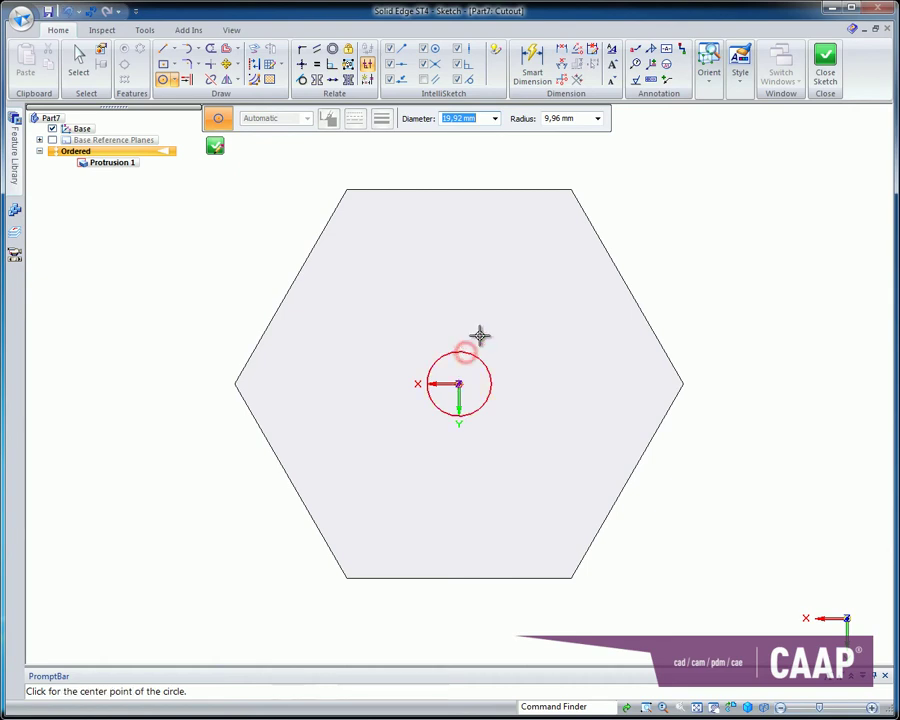
pyautogui.click(535, 65)
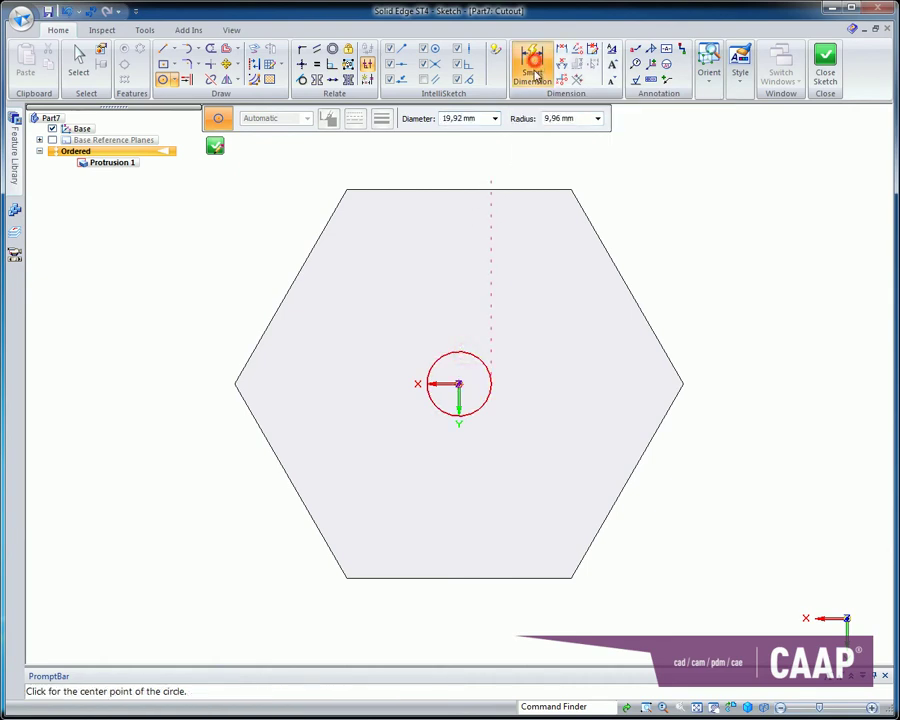
pyautogui.click(476, 356)
pyautogui.click(487, 331)
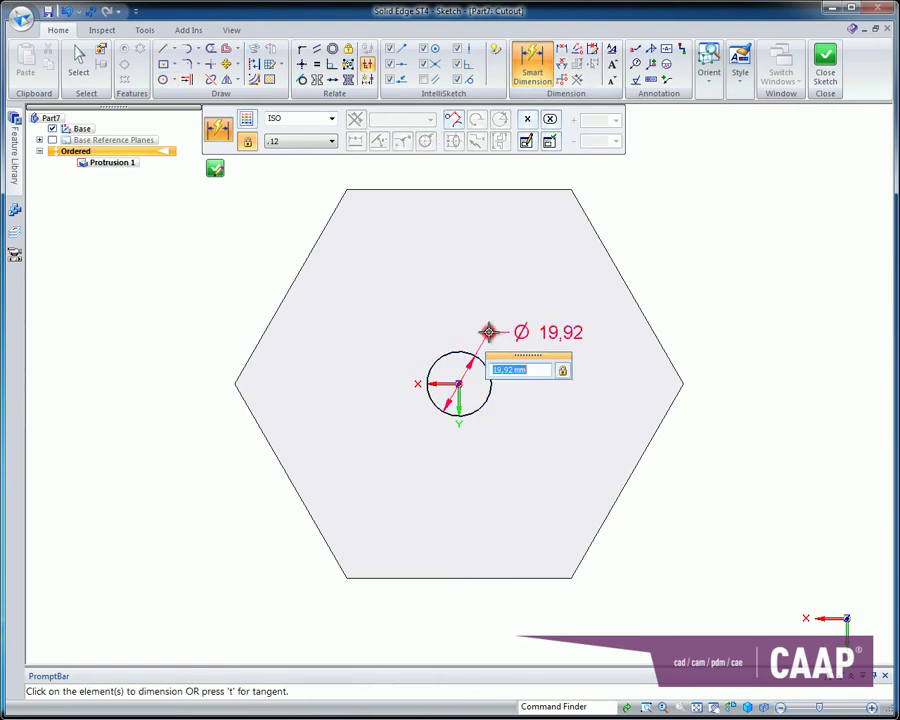
pyautogui.write('4')
pyautogui.press('Return')
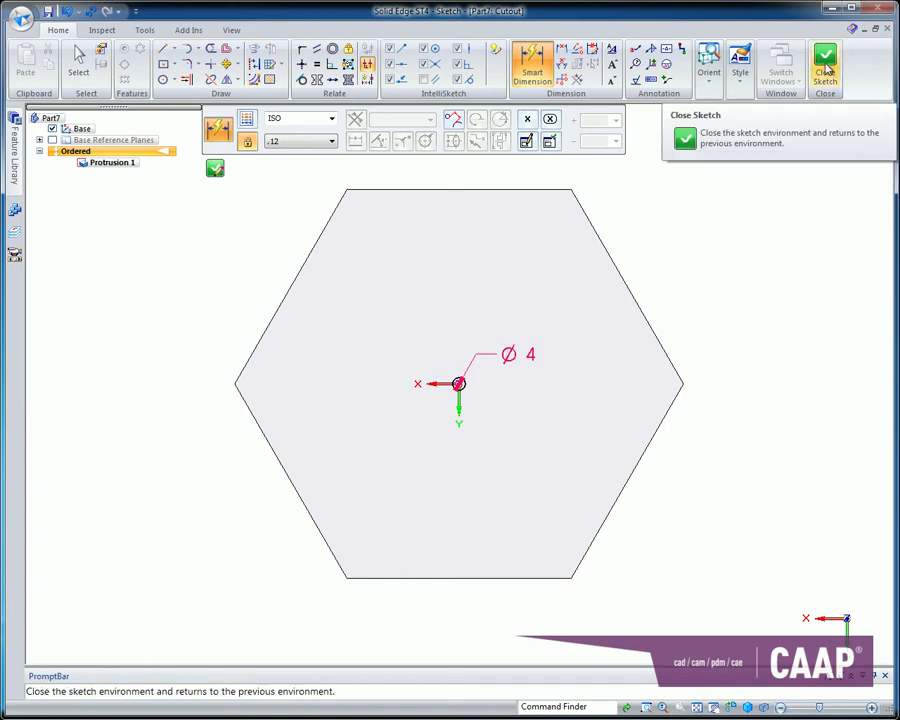
pyautogui.click(825, 66)
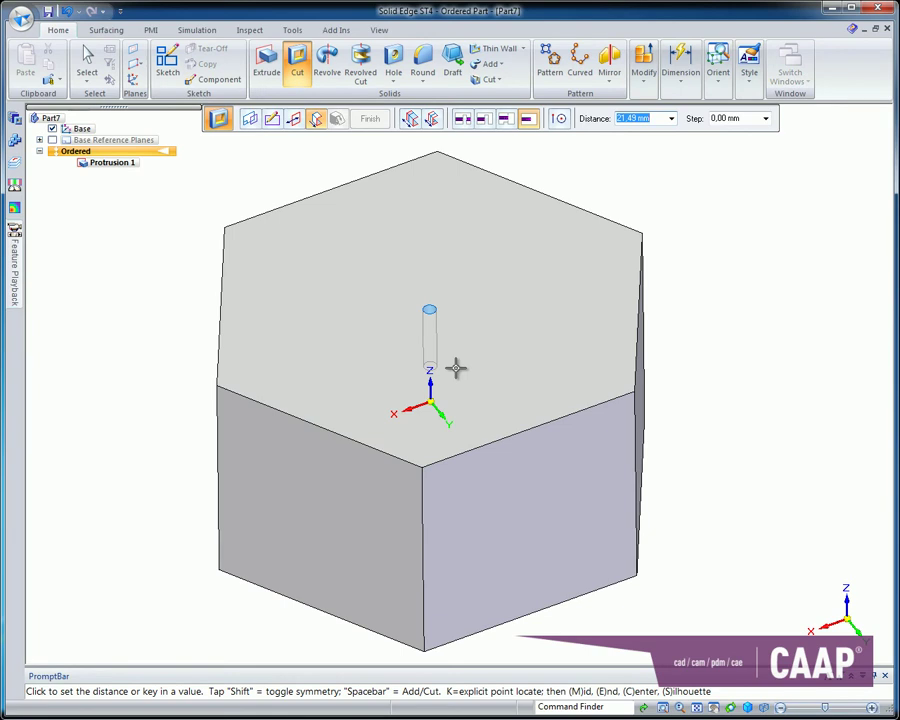
# Cut the hole 16 mm deep into the part and finish Cutout 1.
pyautogui.write('16')
pyautogui.press('Tab')
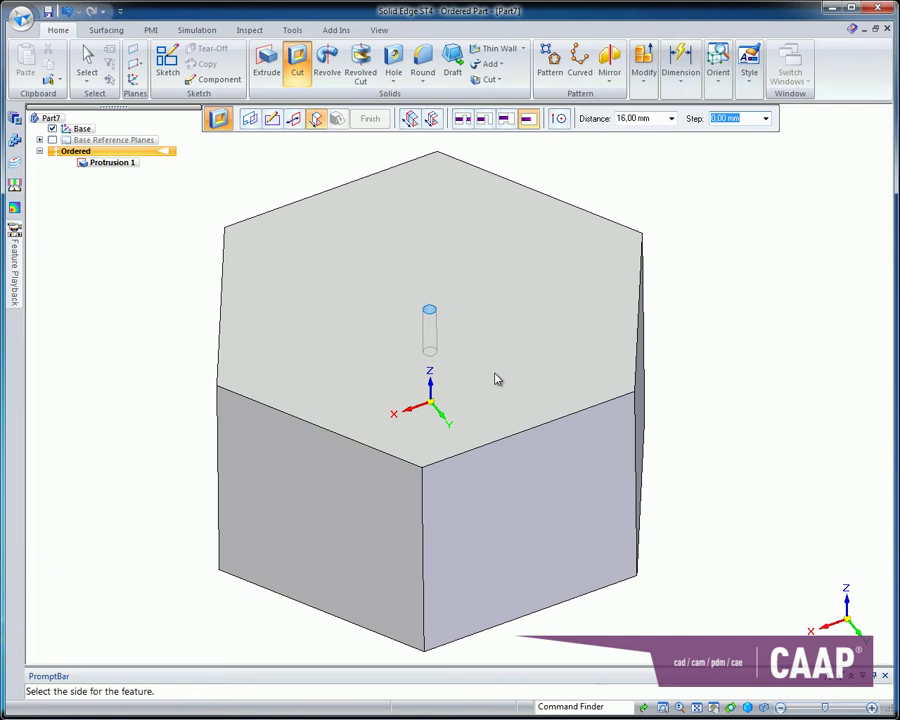
pyautogui.click(496, 376)
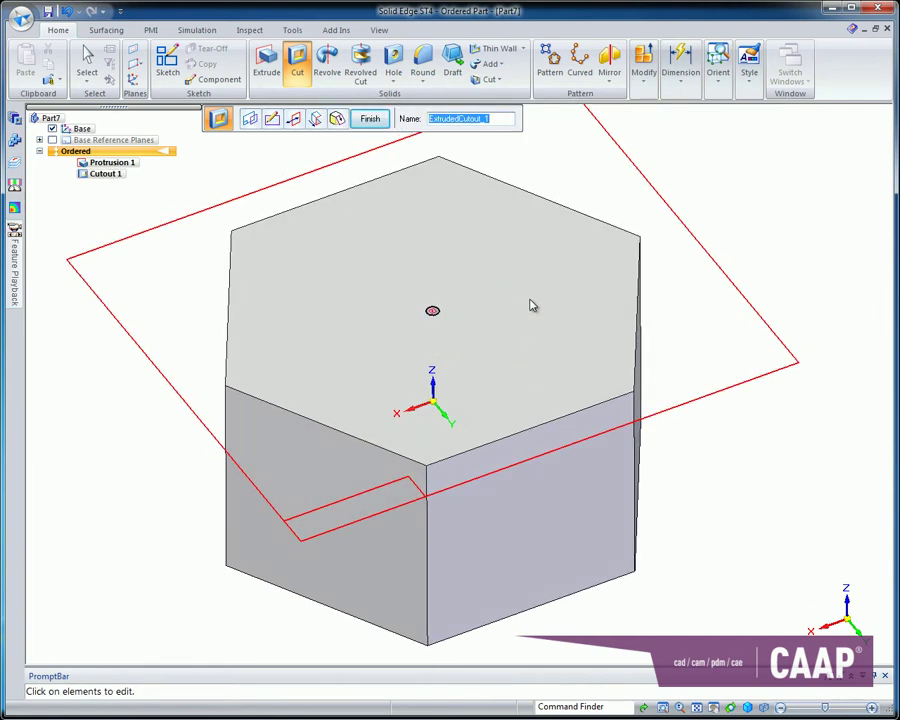
pyautogui.click(370, 120)
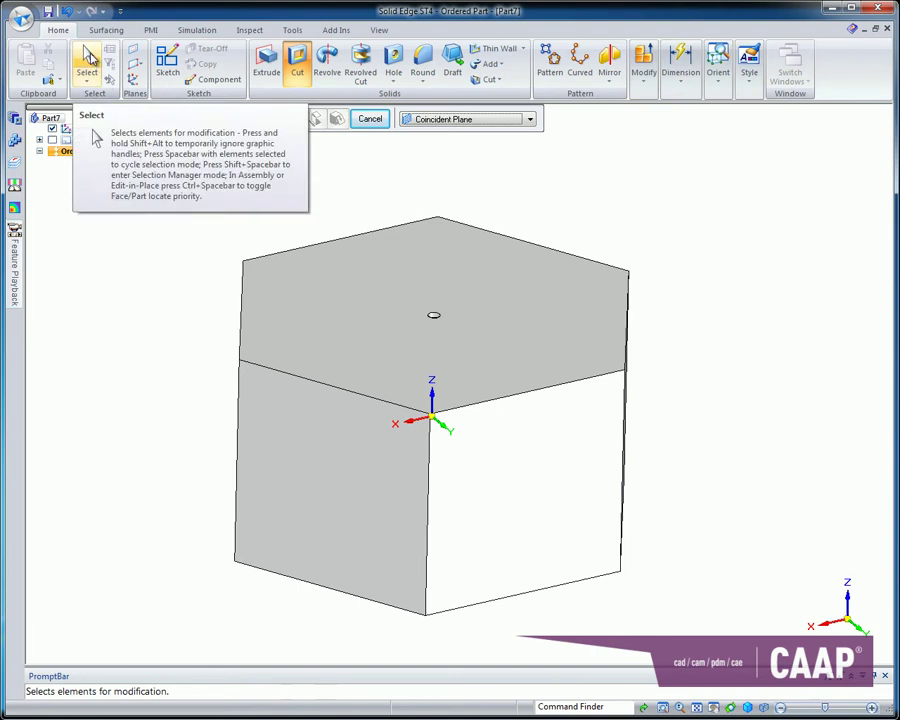
pyautogui.click(87, 62)
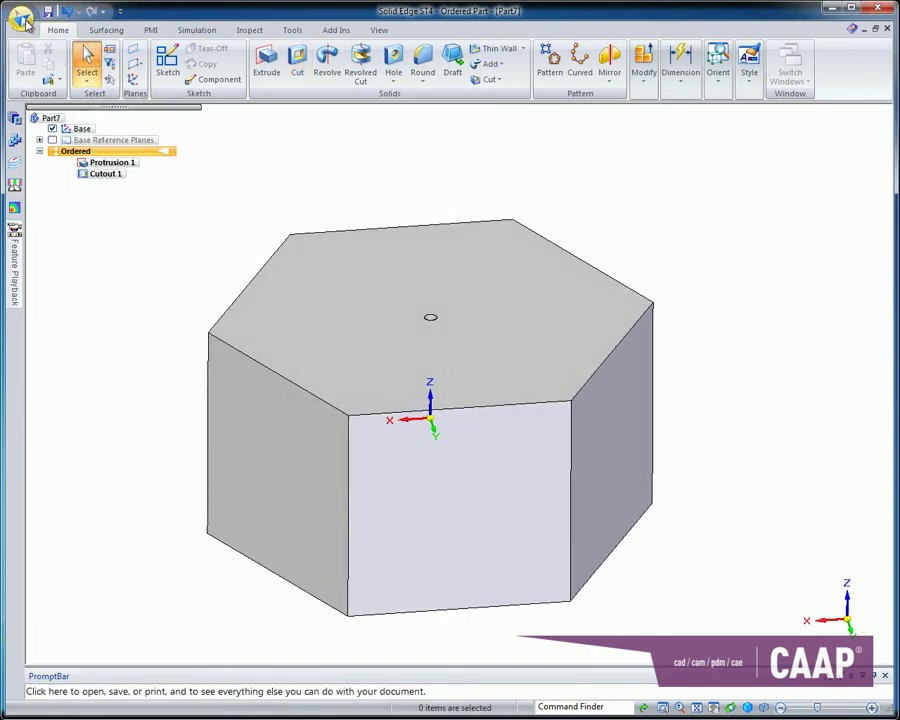
# Apply Wood, Oak from the Material Table to the whole model.
pyautogui.click(22, 19)
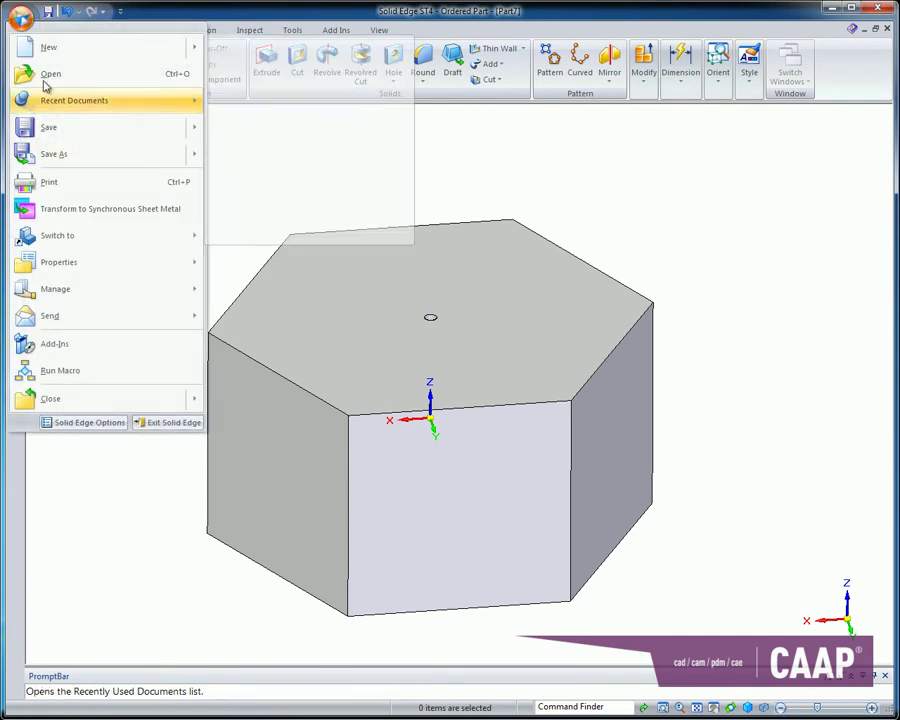
pyautogui.moveTo(110, 262)
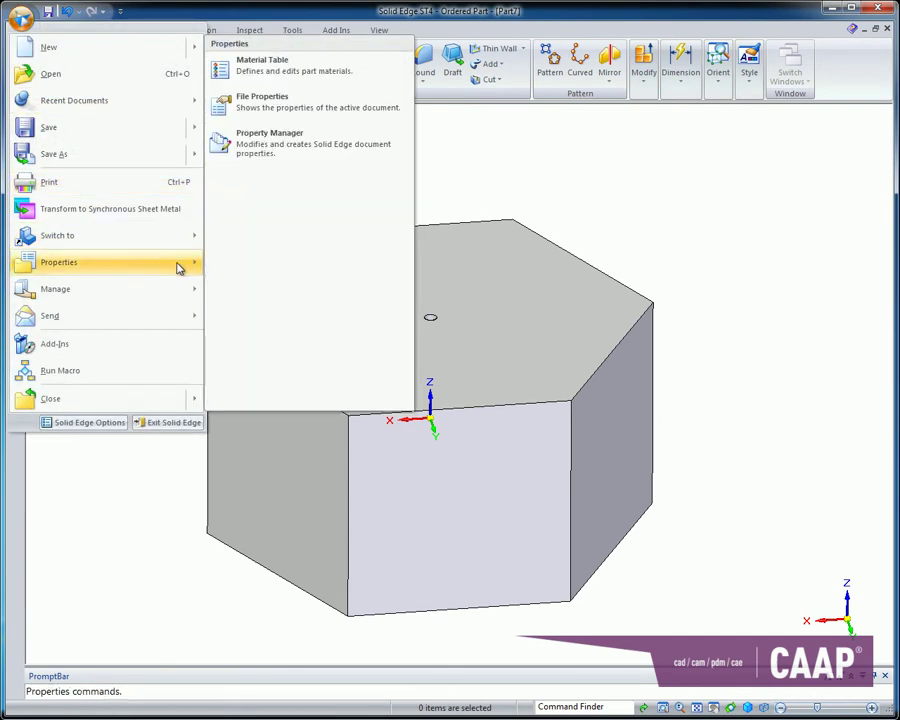
pyautogui.click(326, 68)
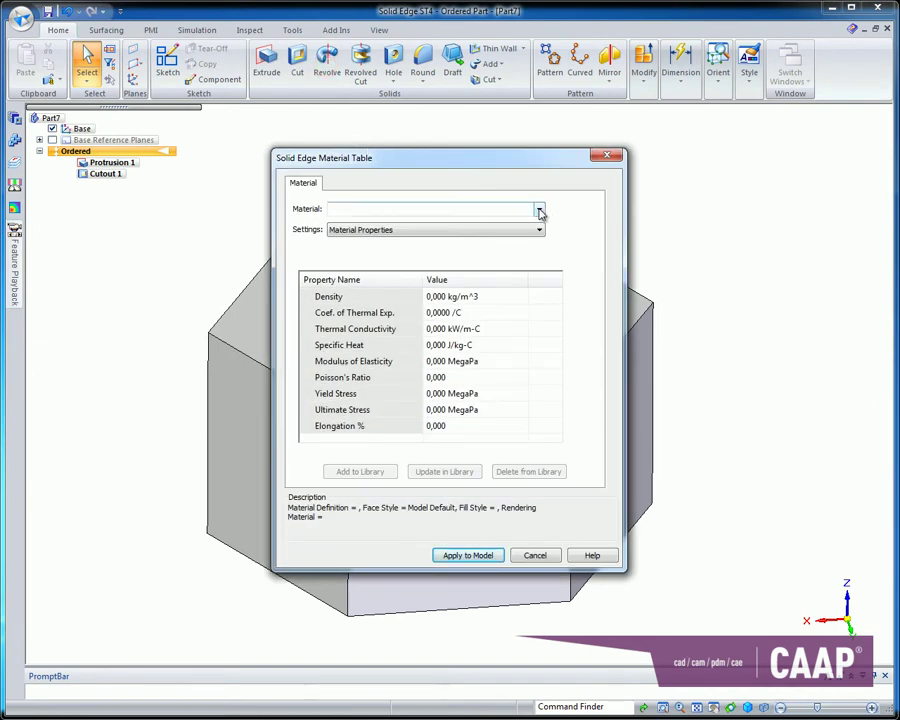
pyautogui.click(539, 213)
pyautogui.scroll(-10, 420, 360)
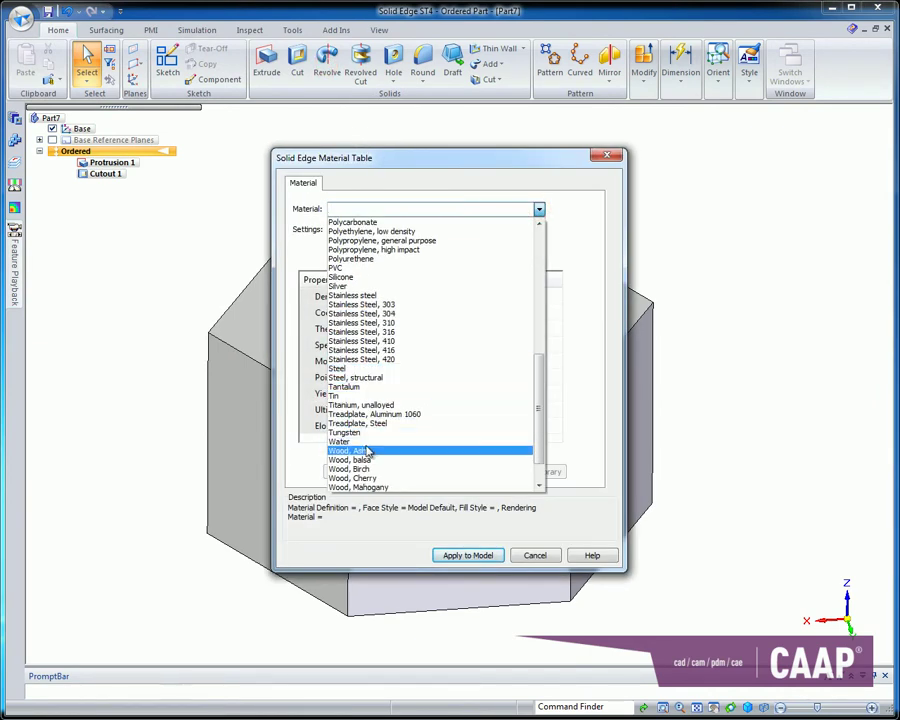
pyautogui.scroll(-2, 368, 470)
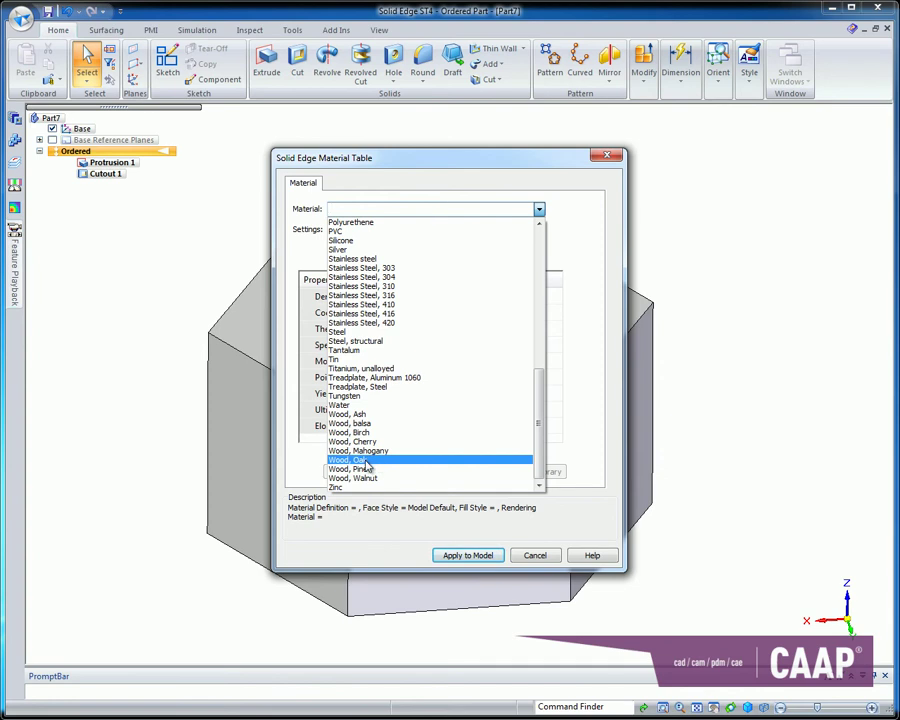
pyautogui.click(367, 461)
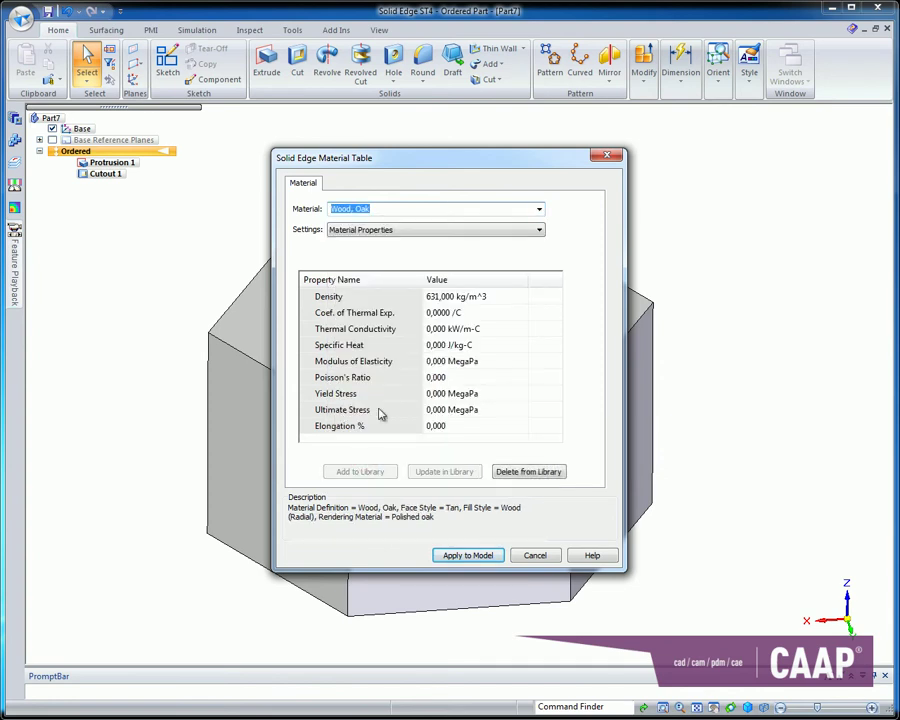
pyautogui.click(469, 556)
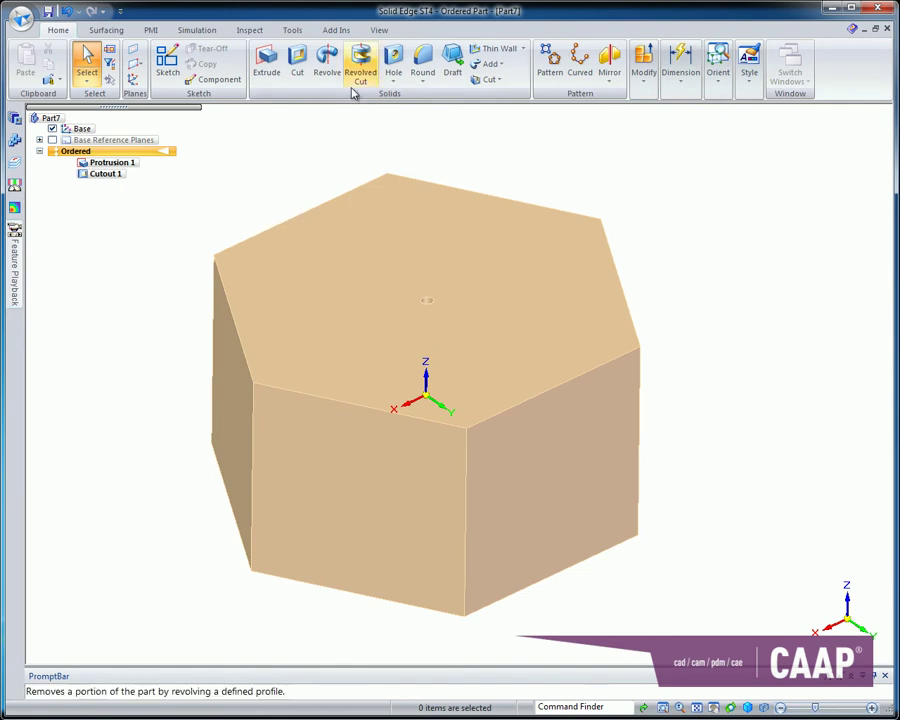
# Create face style 'Baksteen' based on (no style) and show its Texture settings.
pyautogui.click(378, 29)
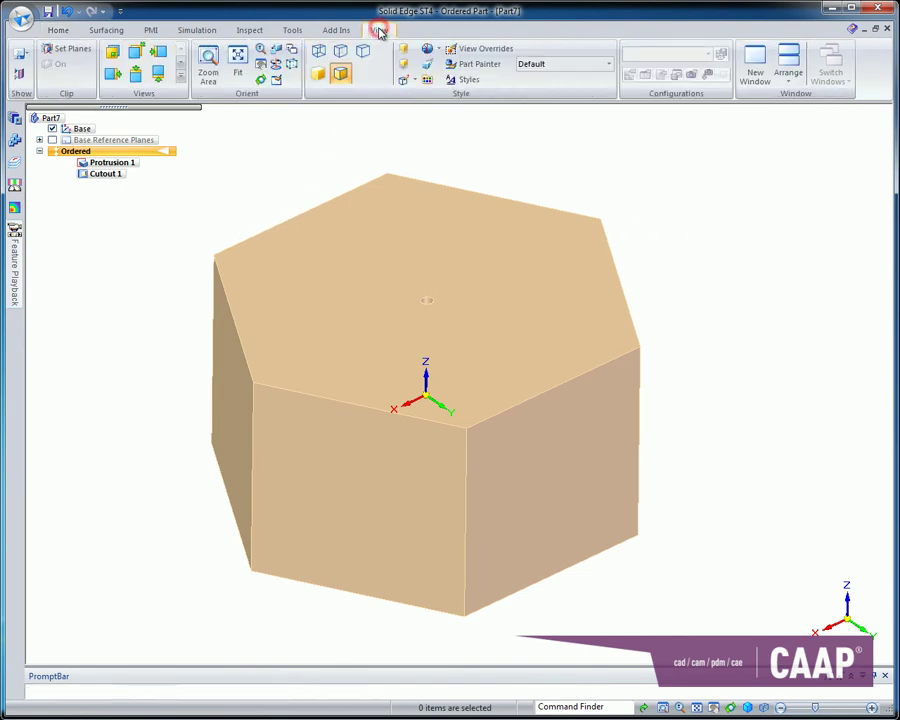
pyautogui.click(469, 82)
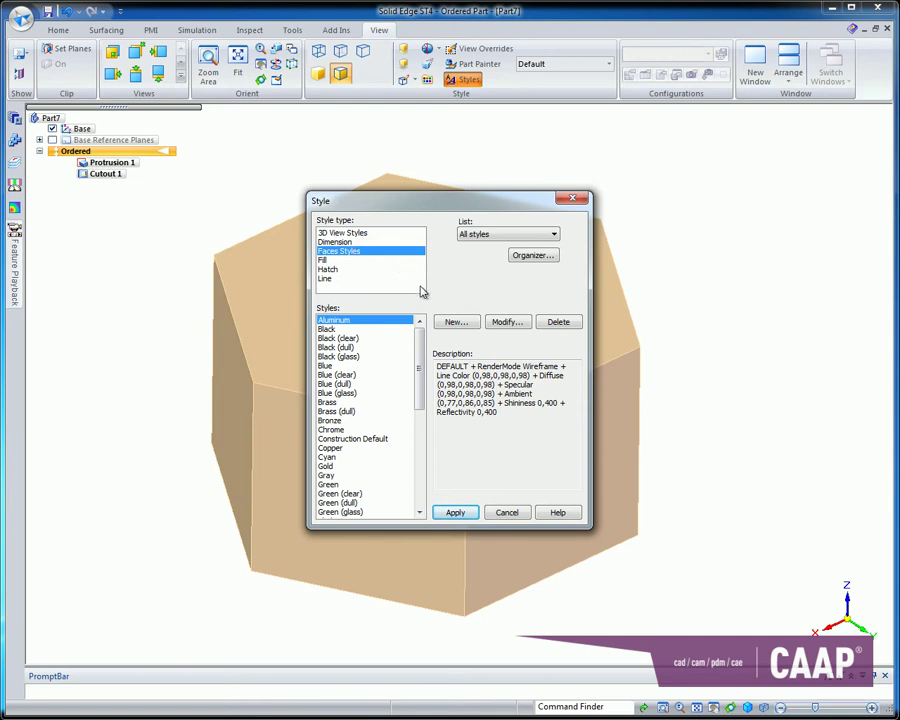
pyautogui.click(455, 324)
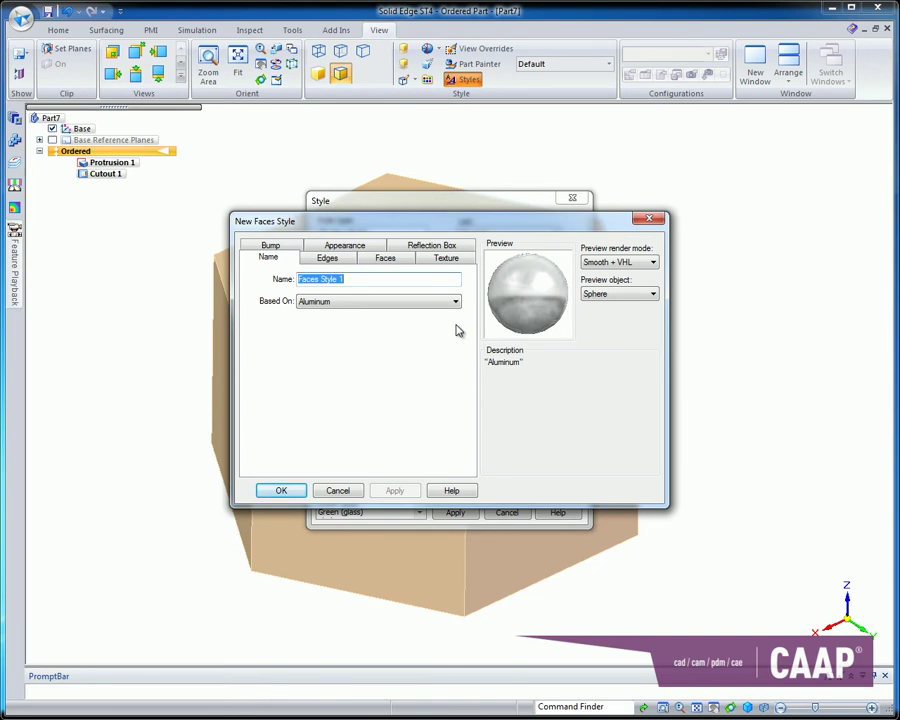
pyautogui.write('Baksteen')
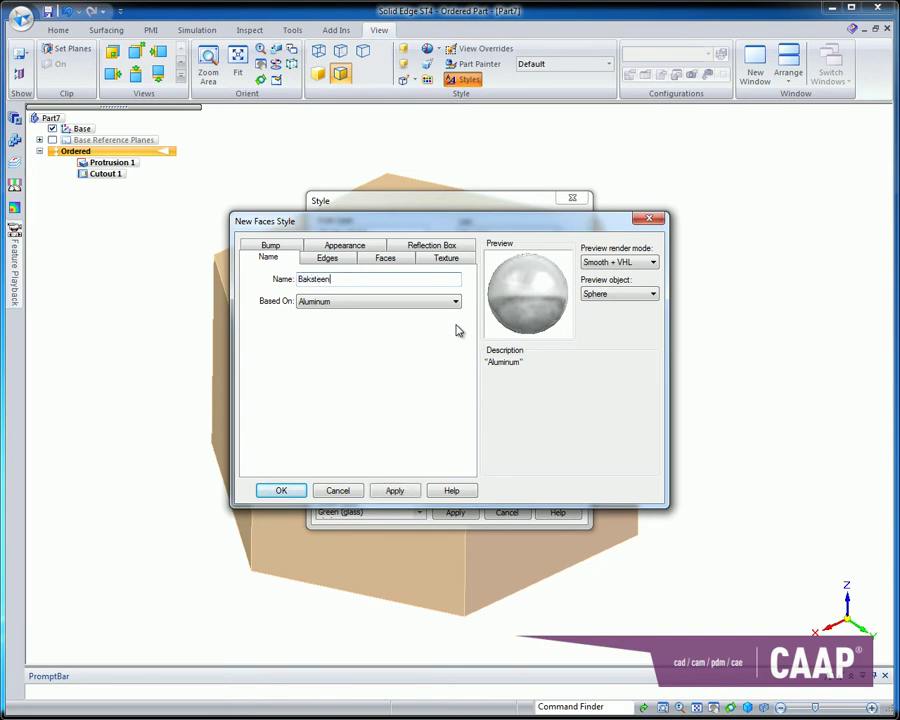
pyautogui.click(400, 302)
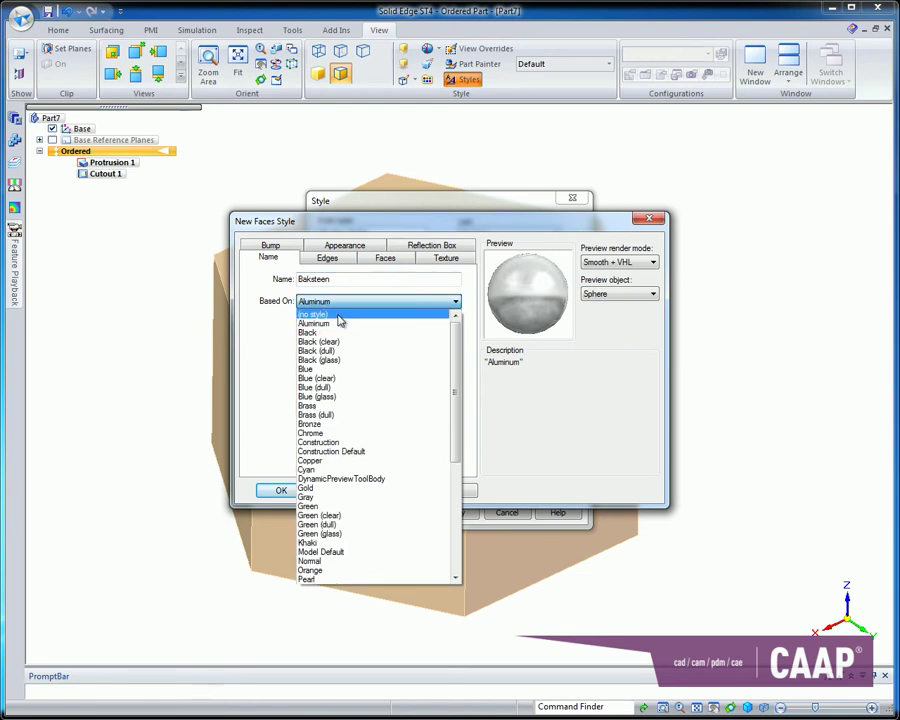
pyautogui.click(322, 316)
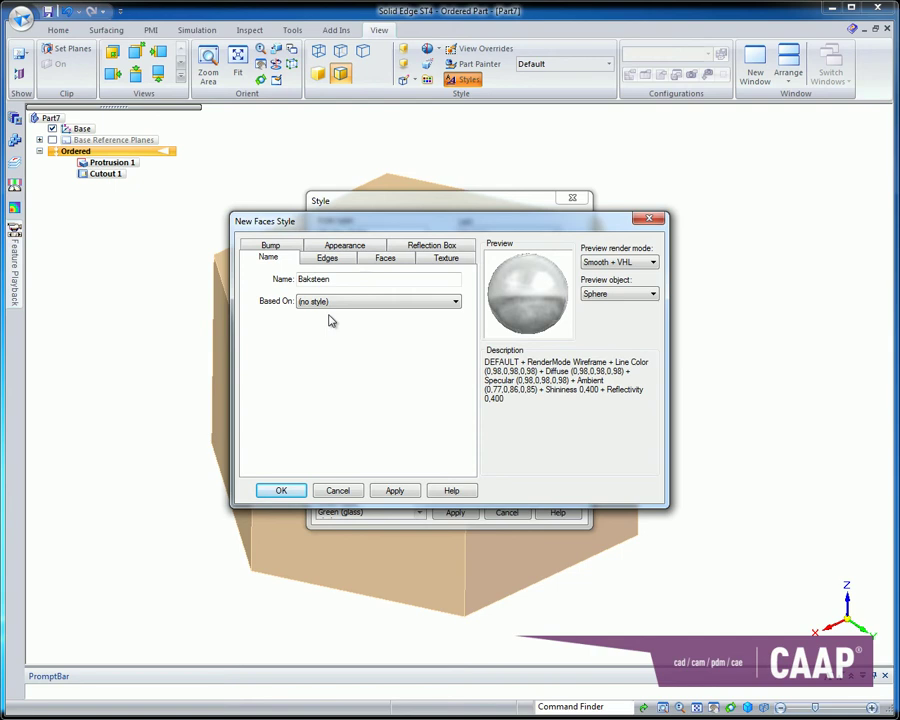
pyautogui.click(446, 260)
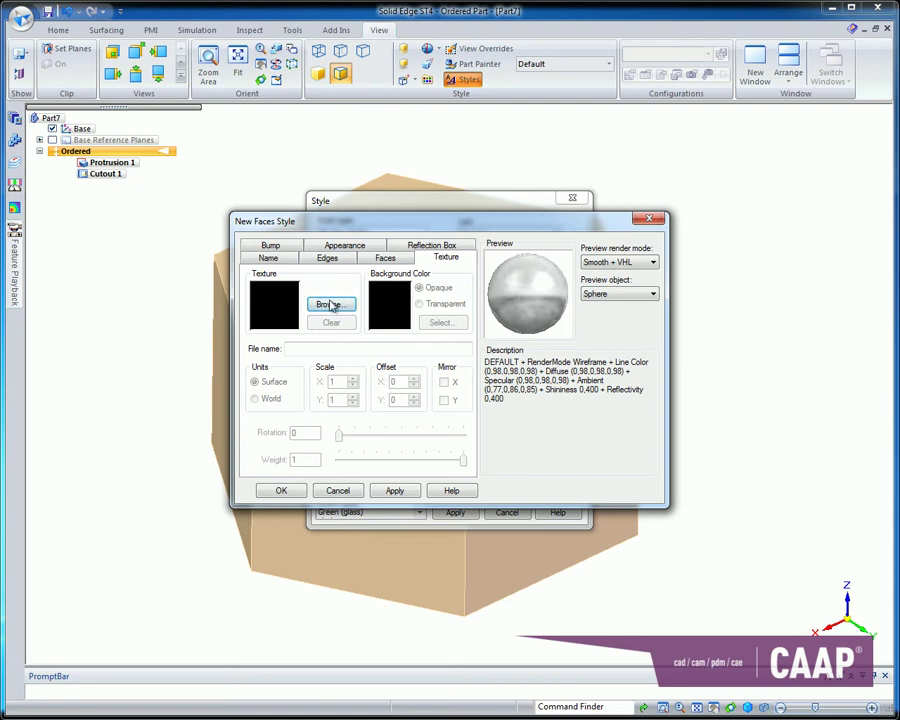
# Load Baksteen.jpg as the Baksteen face style's texture and apply the settings.
pyautogui.click(331, 307)
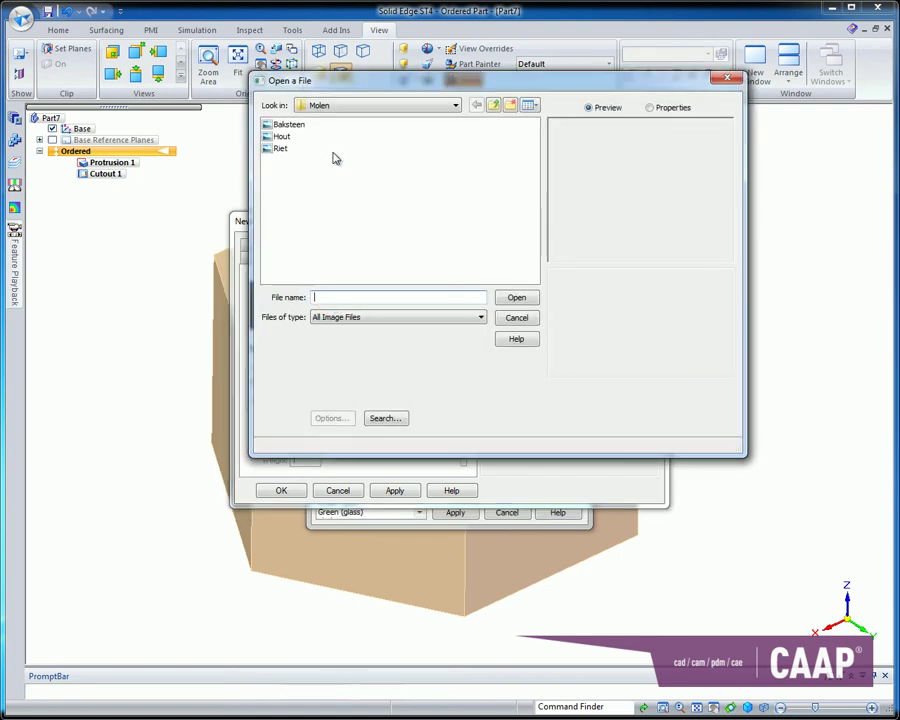
pyautogui.click(290, 125)
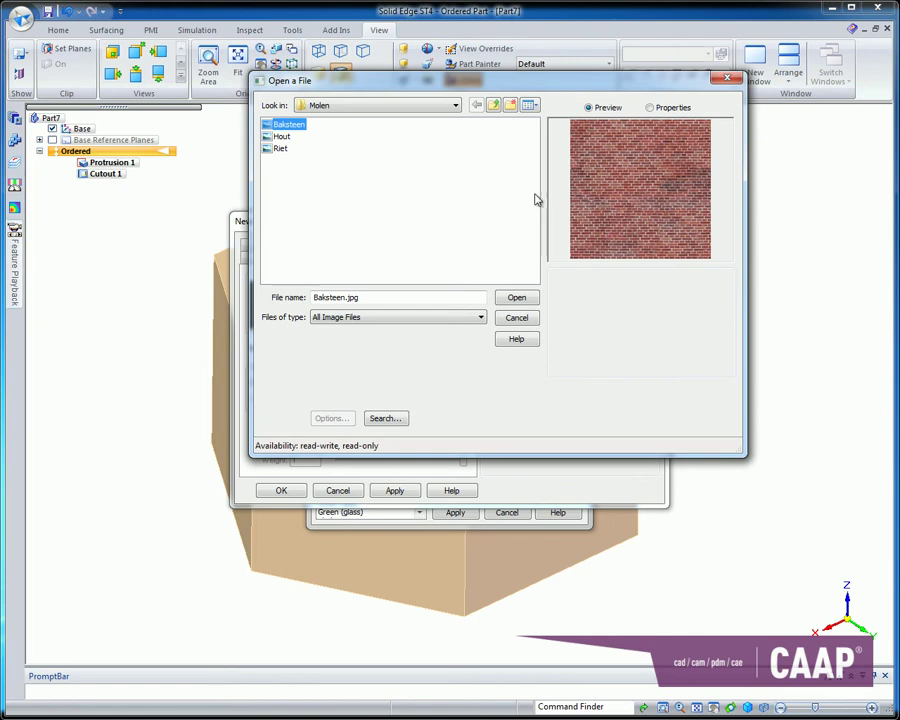
pyautogui.click(529, 302)
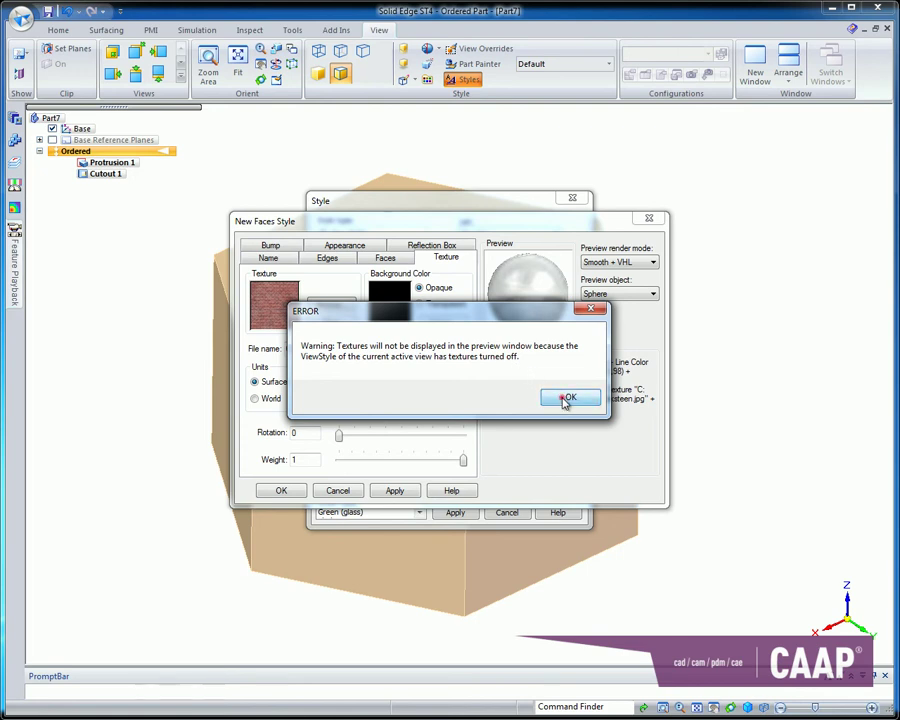
pyautogui.click(566, 400)
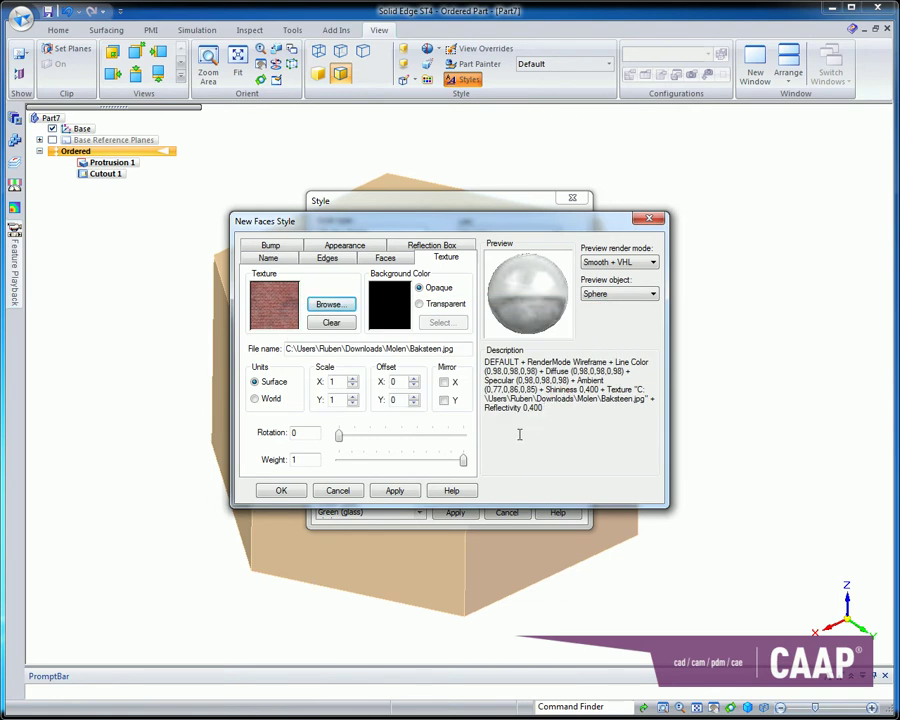
pyautogui.click(393, 492)
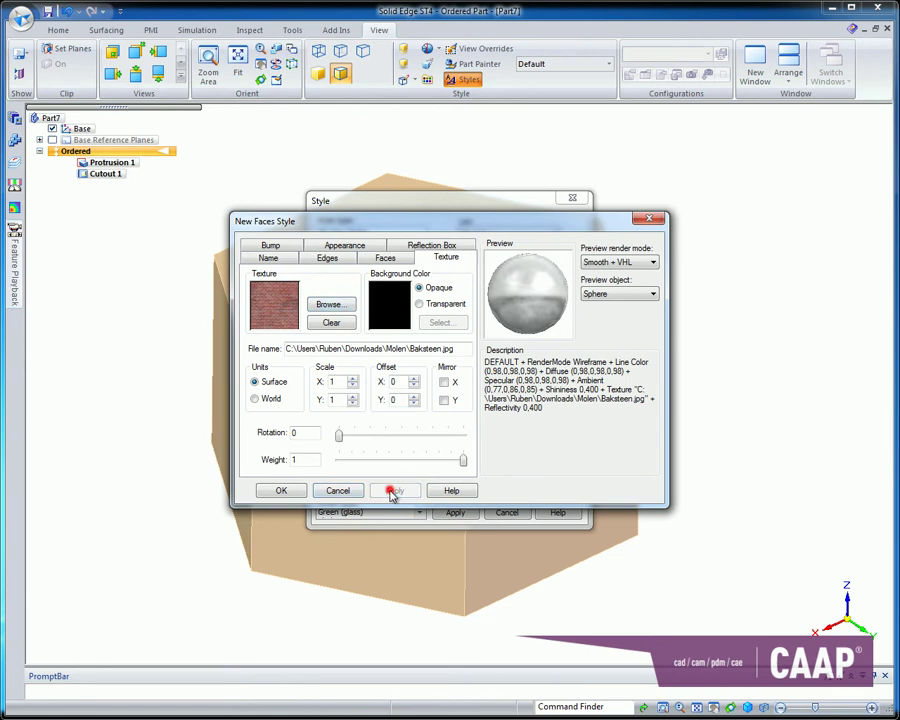
# Finish the Baksteen style and switch on Textures in the view overrides.
pyautogui.click(284, 490)
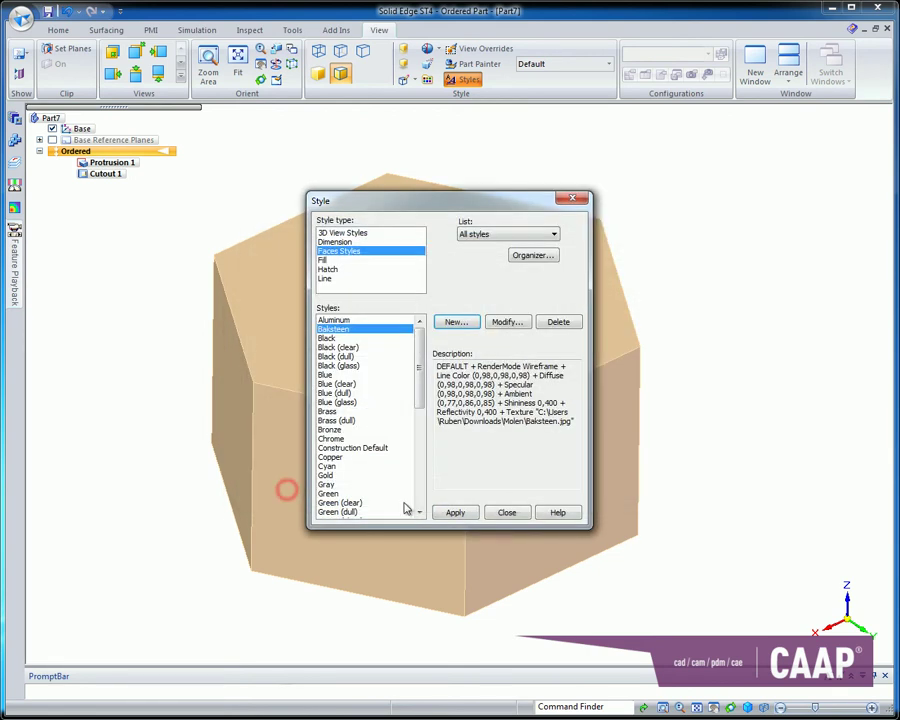
pyautogui.click(456, 513)
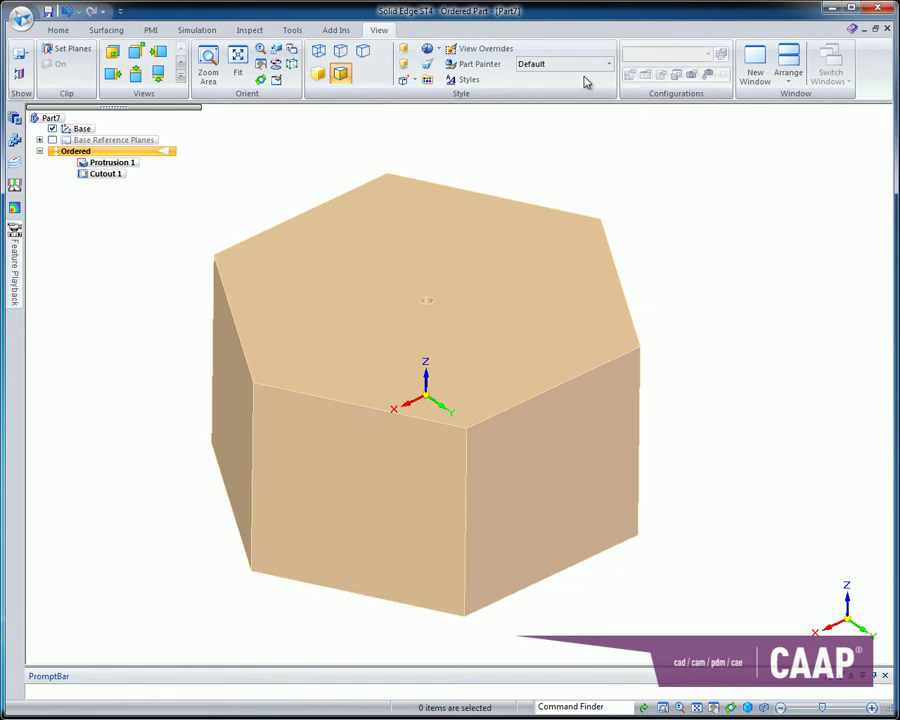
pyautogui.click(486, 53)
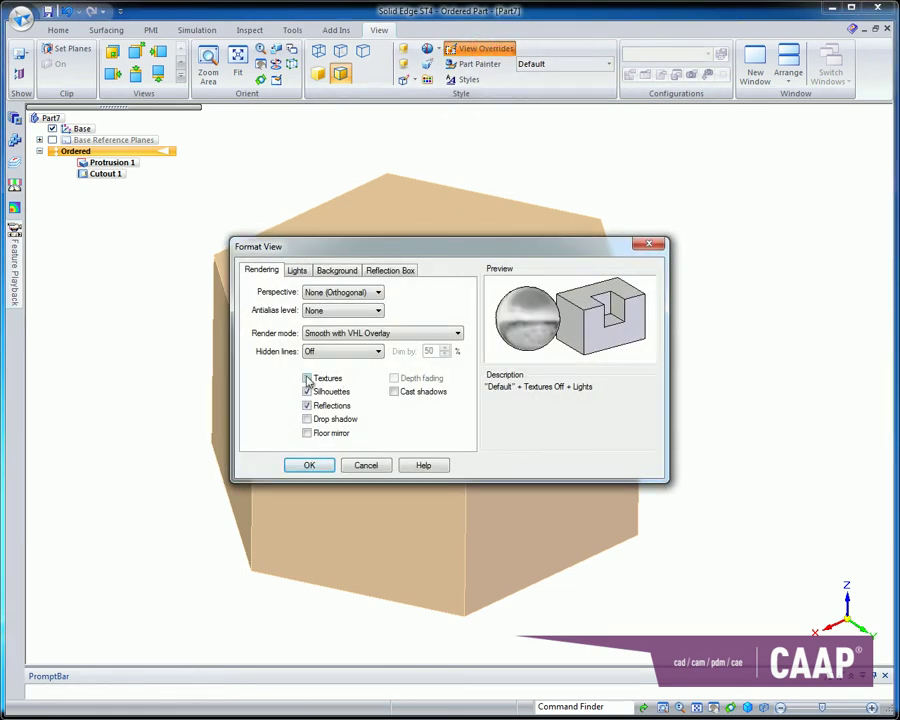
pyautogui.click(306, 379)
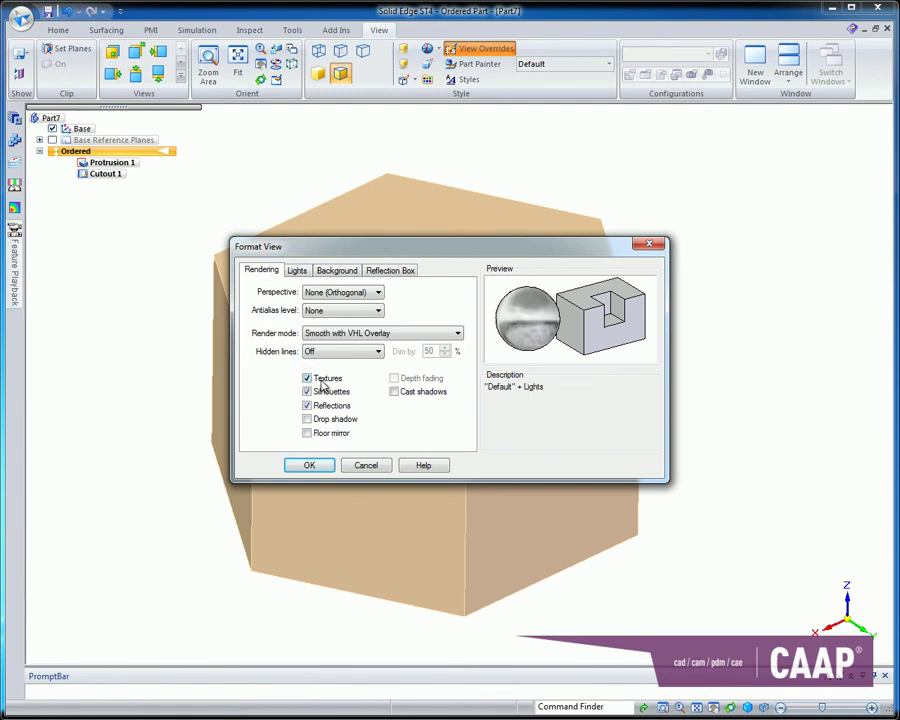
pyautogui.click(314, 467)
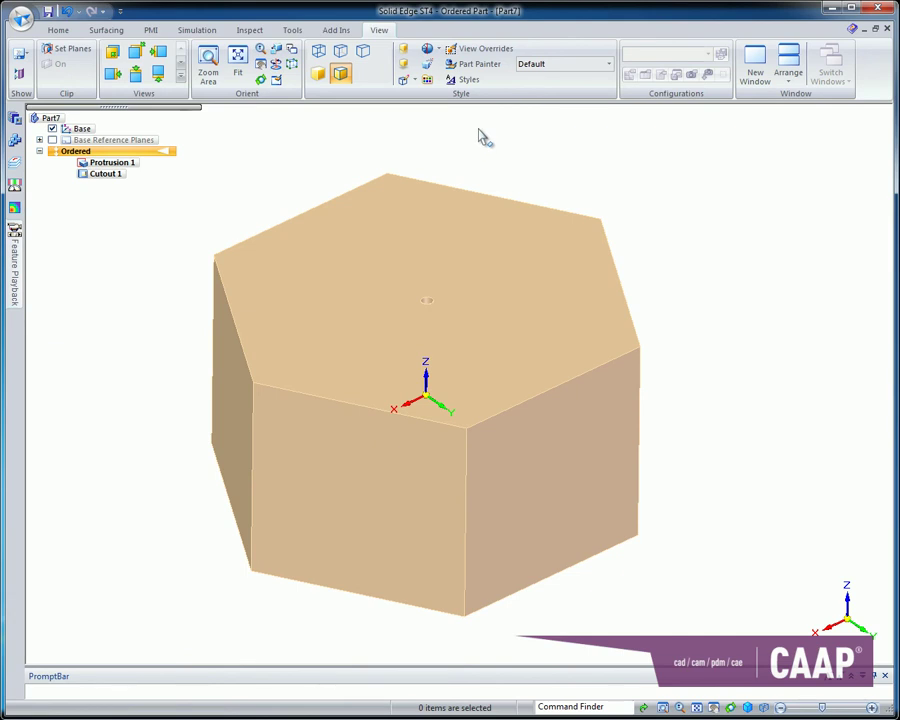
# Paint the hexagonal prism body with the Baksteen style, using the Any selection filter.
pyautogui.click(481, 66)
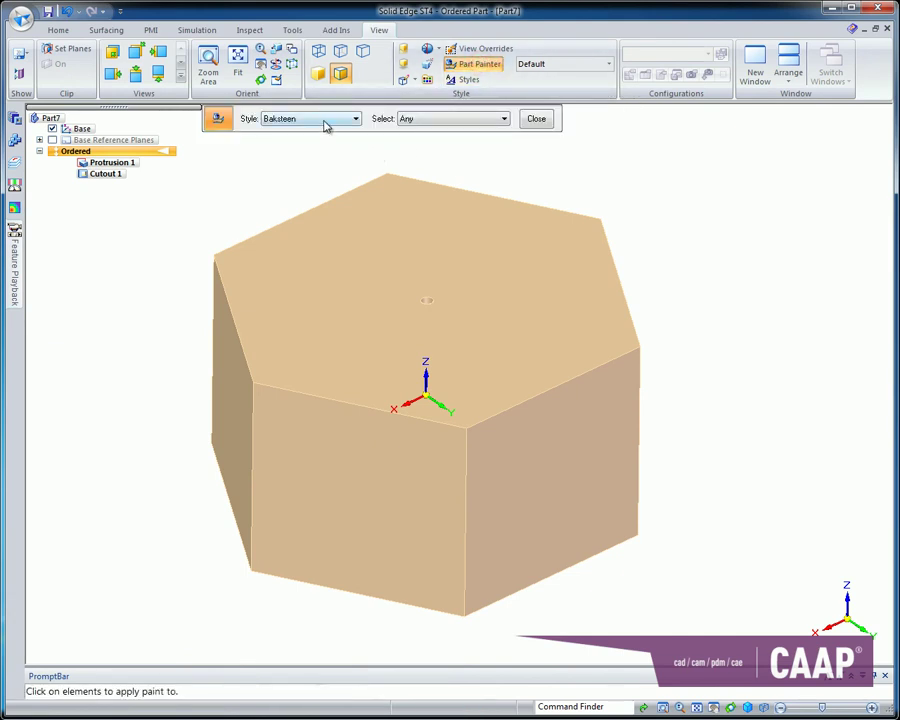
pyautogui.click(326, 124)
pyautogui.scroll(1, 310, 142)
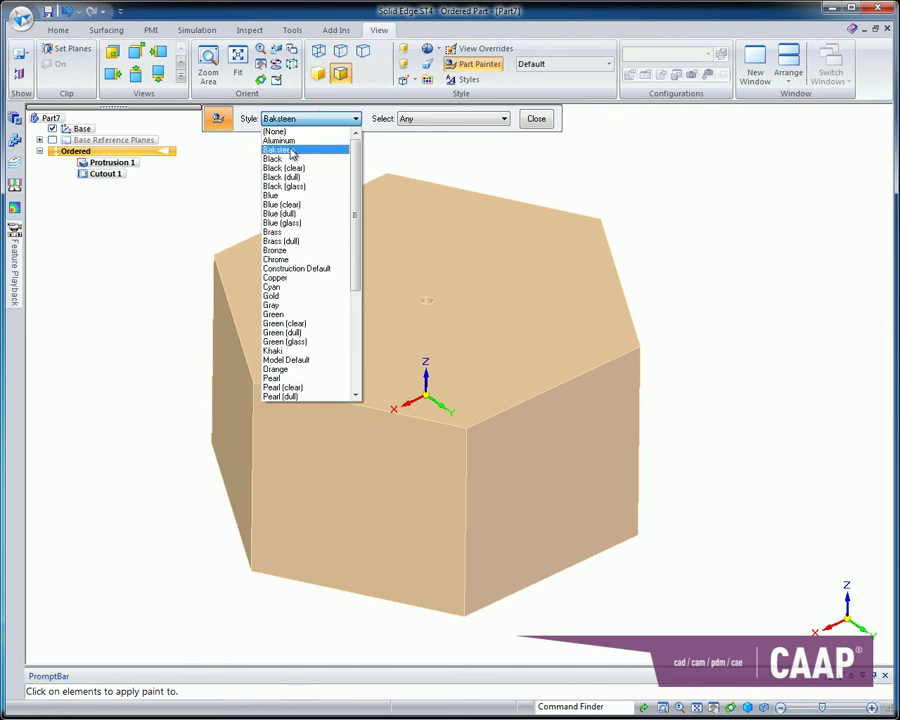
pyautogui.click(290, 151)
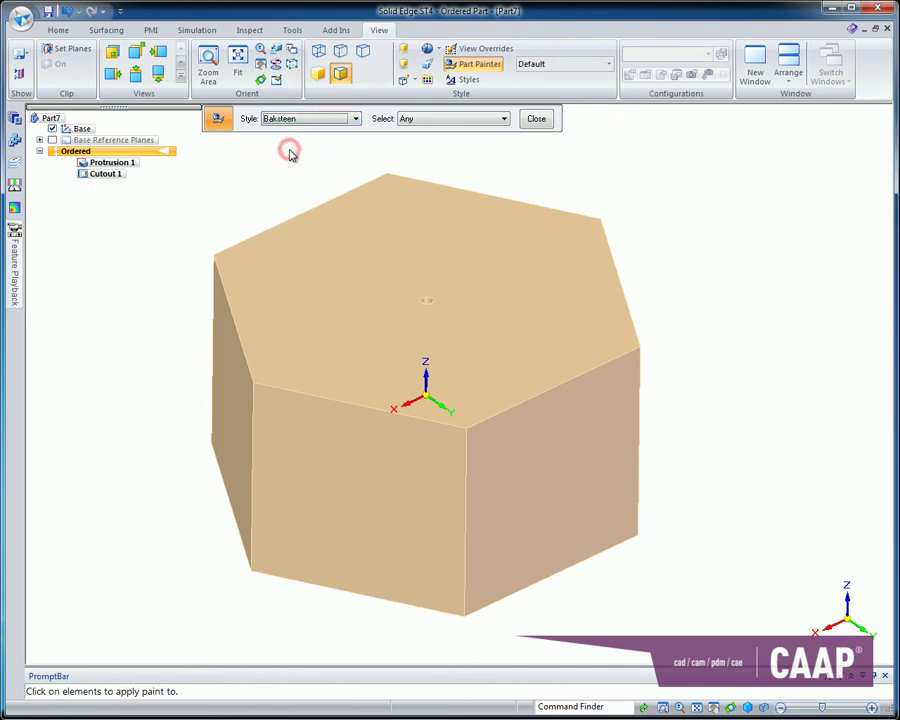
pyautogui.click(430, 121)
pyautogui.click(430, 121)
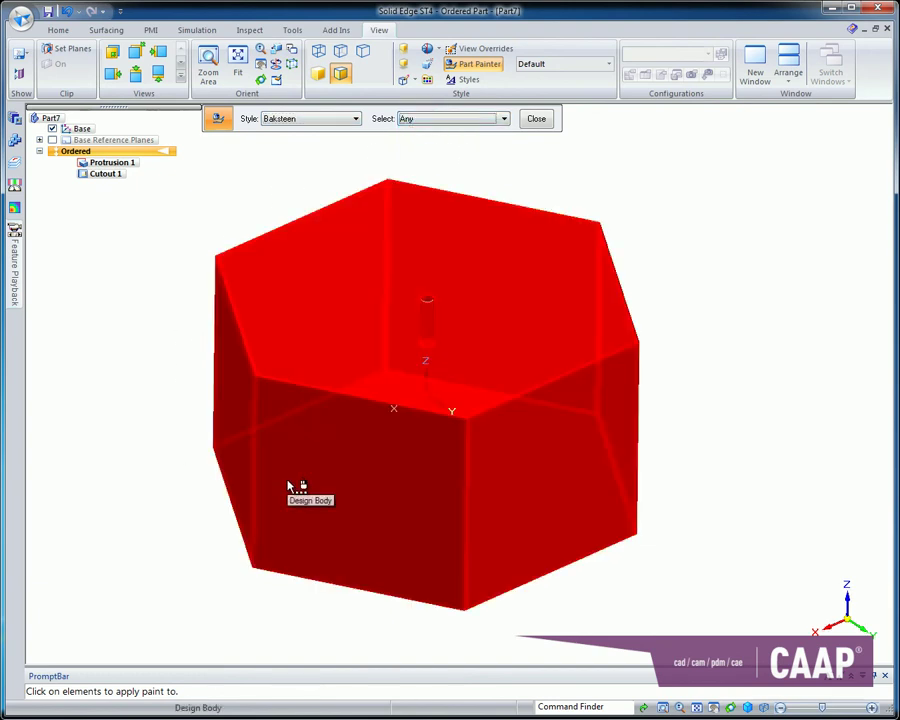
pyautogui.click(288, 486)
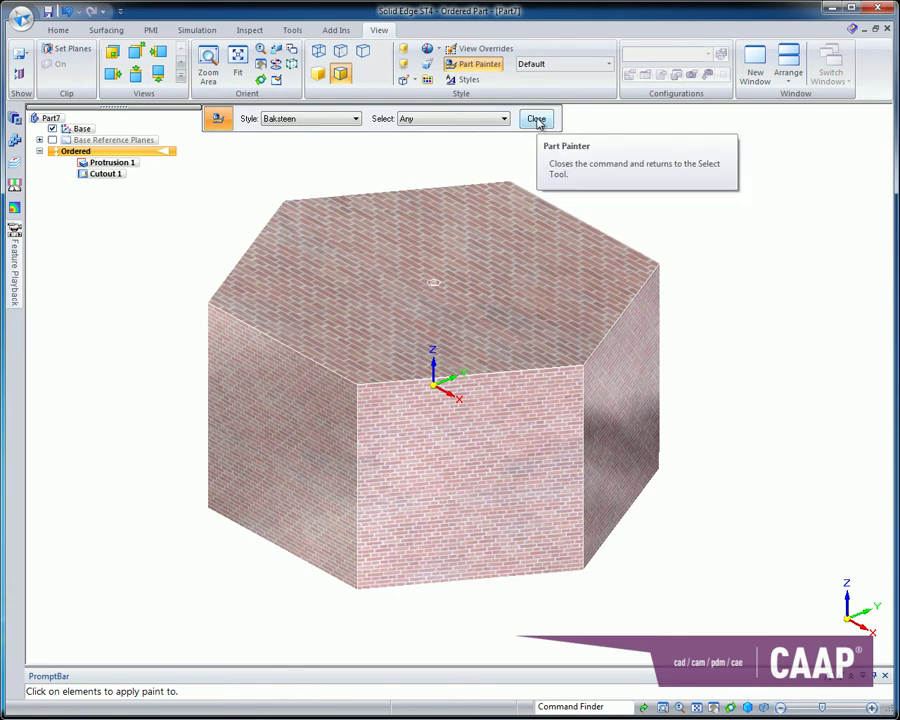
pyautogui.click(537, 119)
pyautogui.click(57, 31)
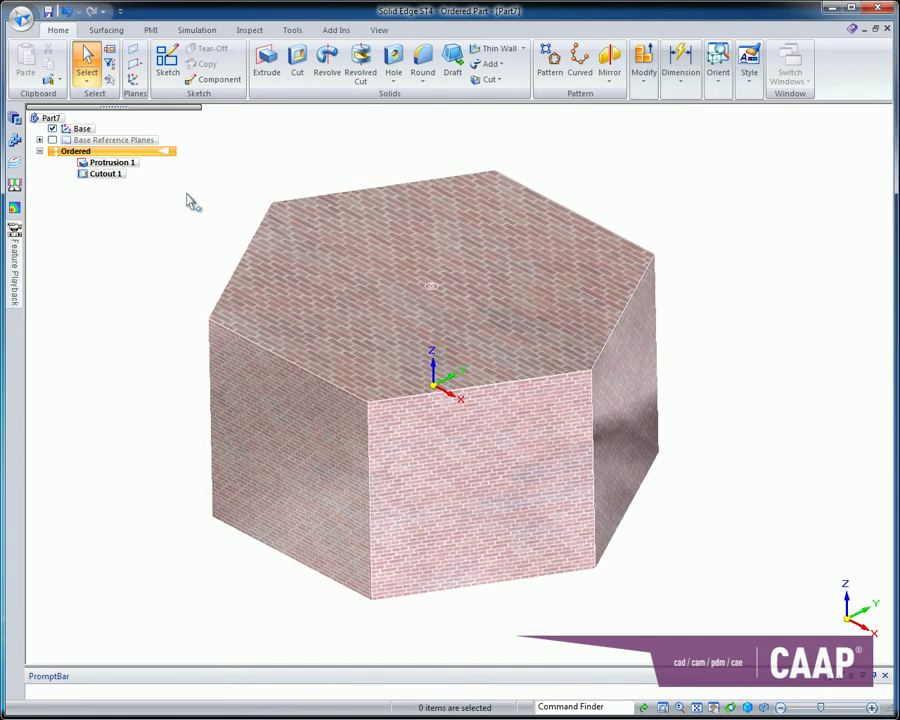
# Start saving and enter Summary title 'Basis' and company 'CAAP' in the part properties.
pyautogui.click(47, 13)
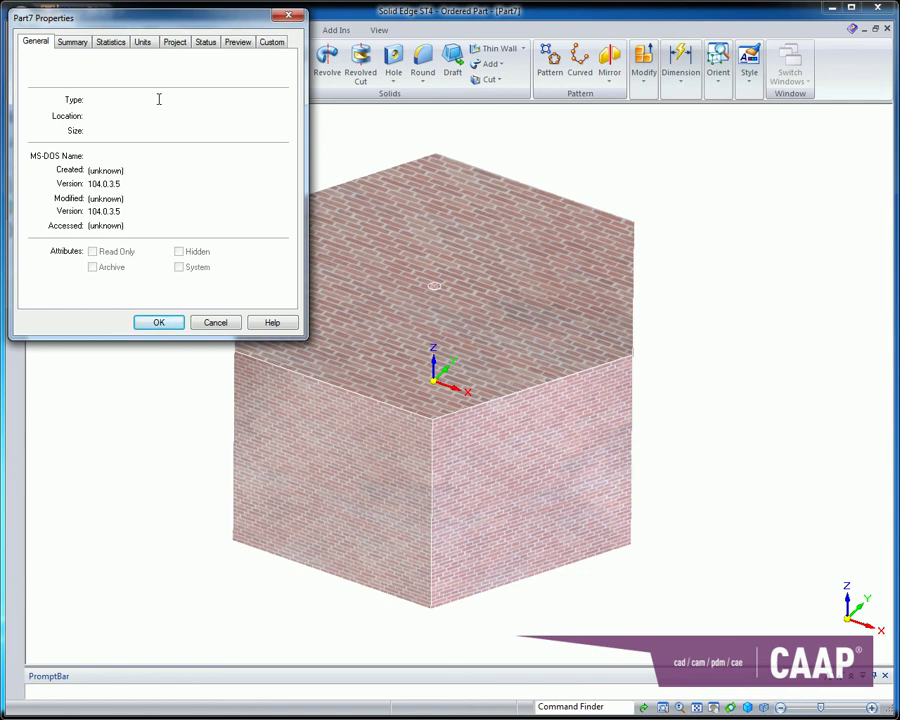
pyautogui.click(73, 43)
pyautogui.click(83, 65)
pyautogui.write('Basis')
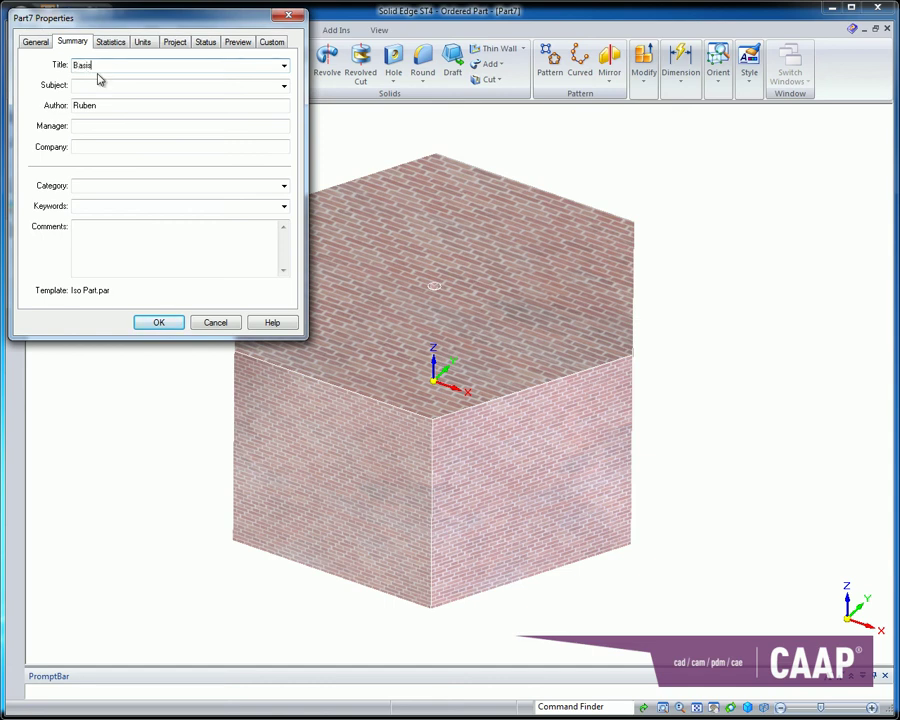
pyautogui.click(110, 148)
pyautogui.write('CAAP')
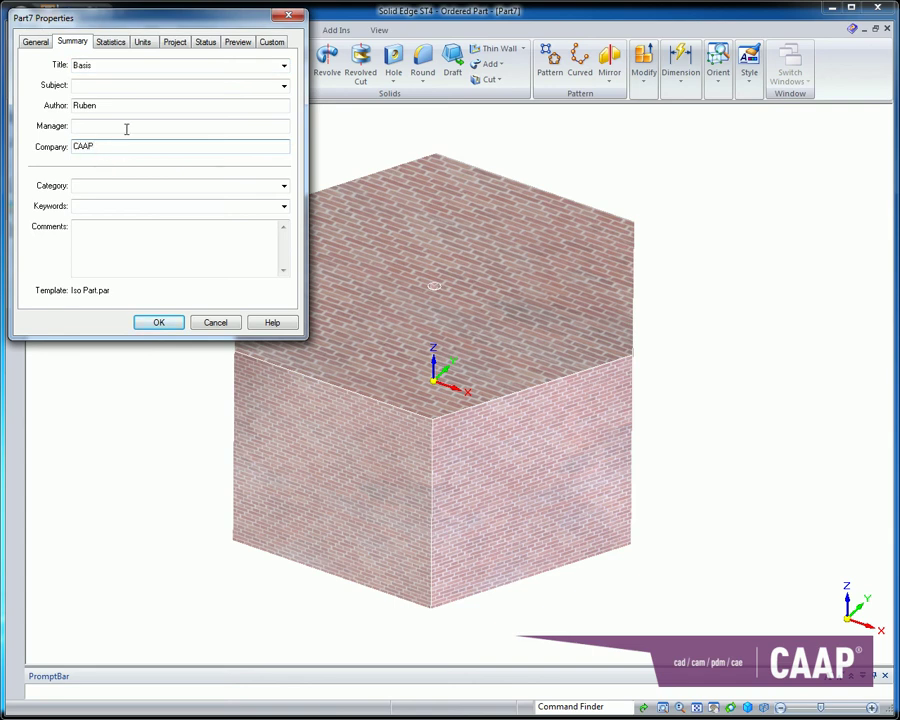
# Enter document number 1001, revision A and project name Molen, then confirm the properties.
pyautogui.click(170, 44)
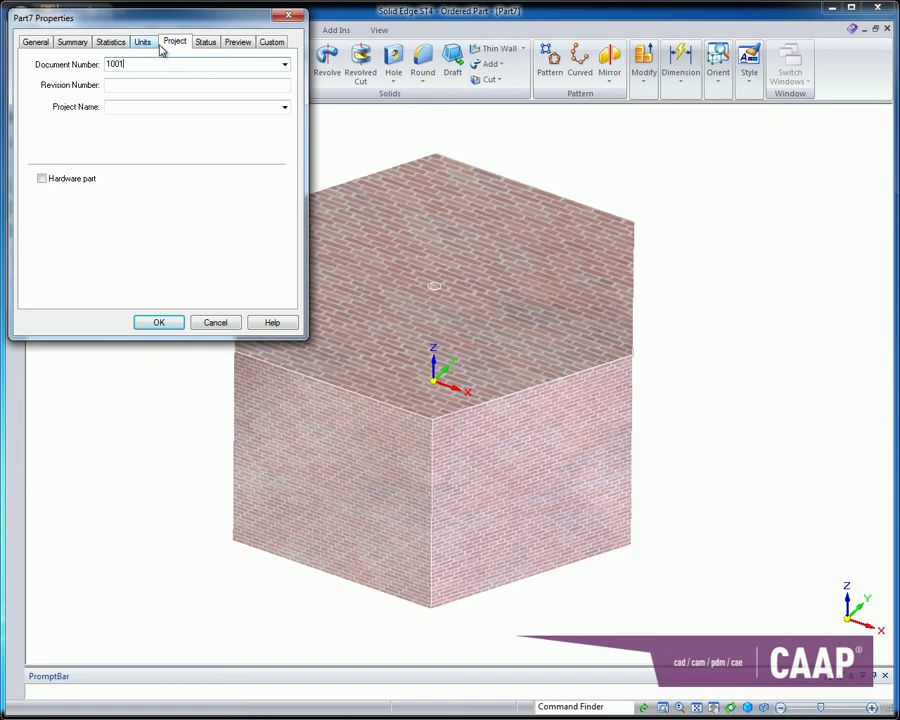
pyautogui.click(153, 86)
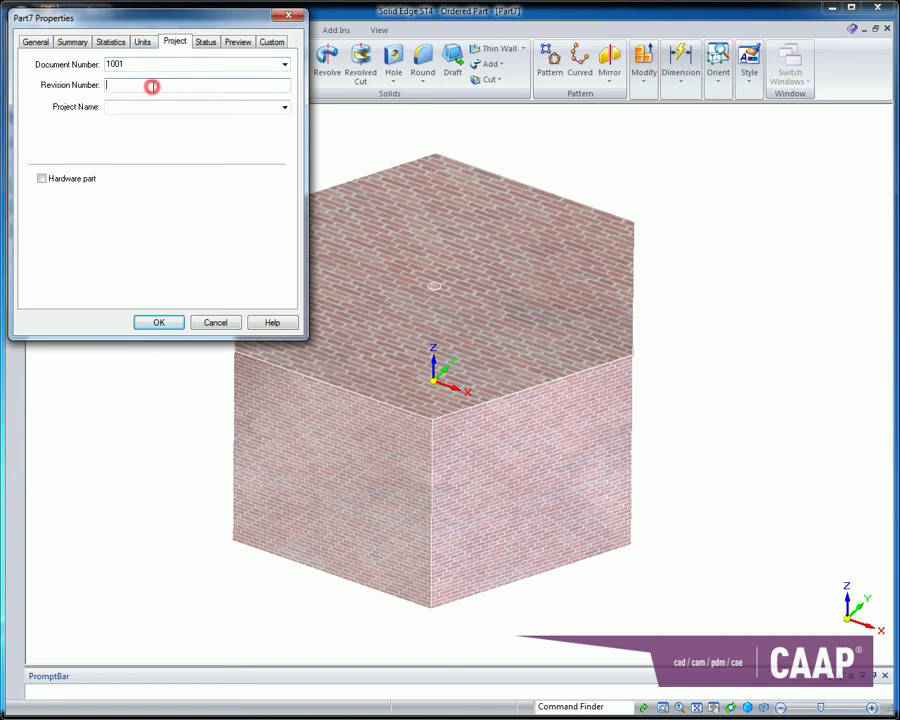
pyautogui.press('Tab')
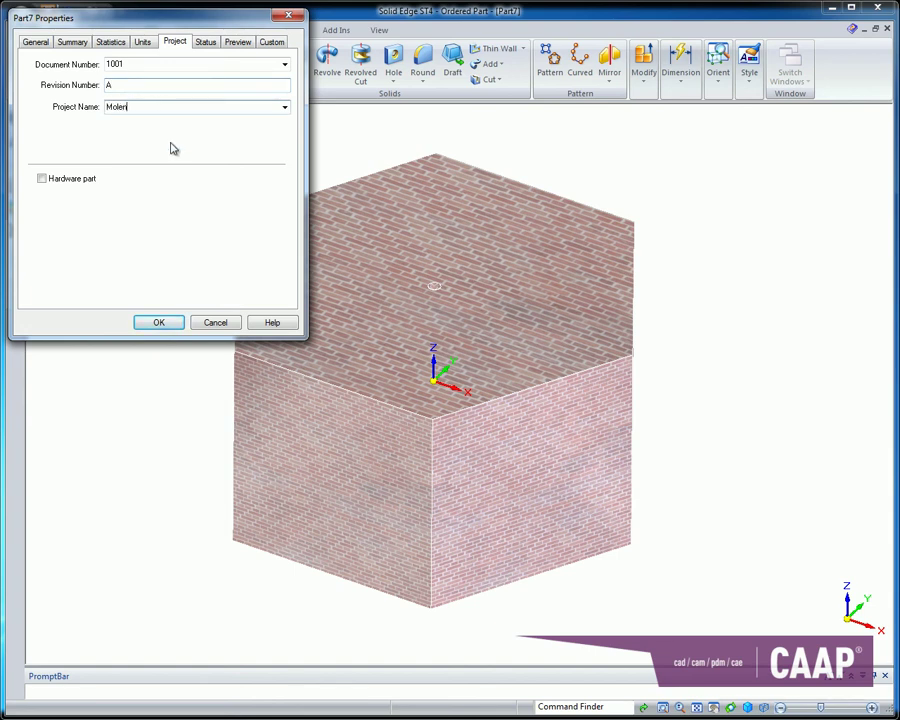
pyautogui.click(160, 324)
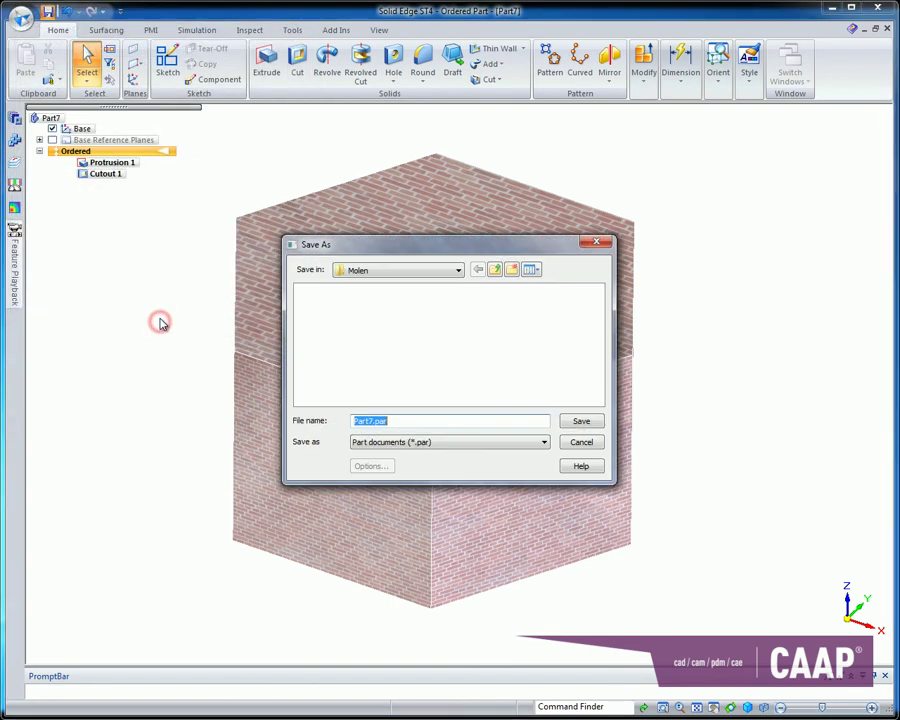
# Save the part into the Molen folder as Molen-1001-Basis-A.par.
pyautogui.click(459, 273)
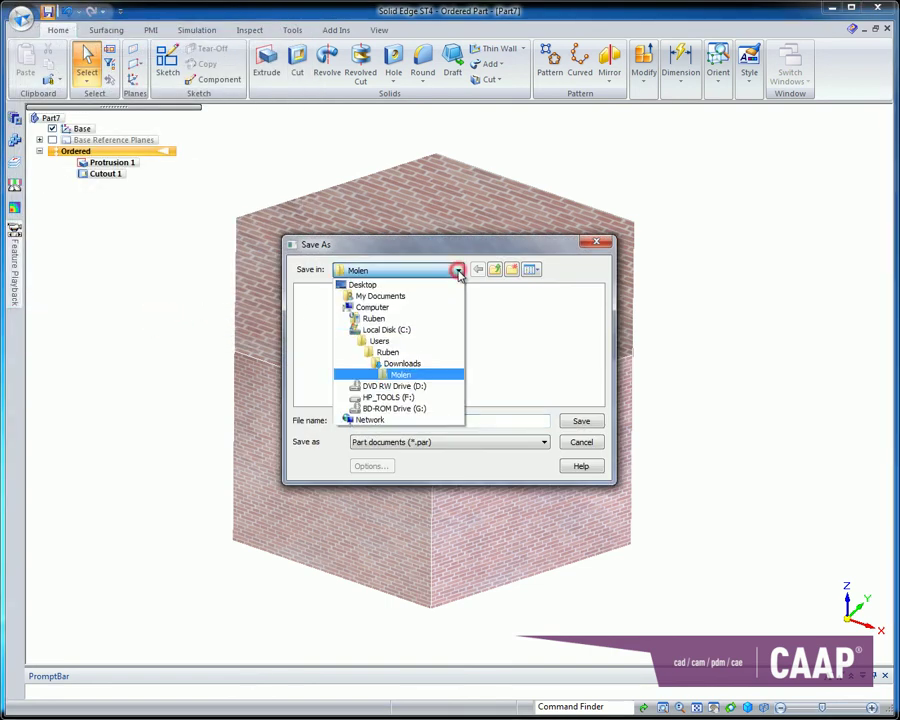
pyautogui.click(405, 376)
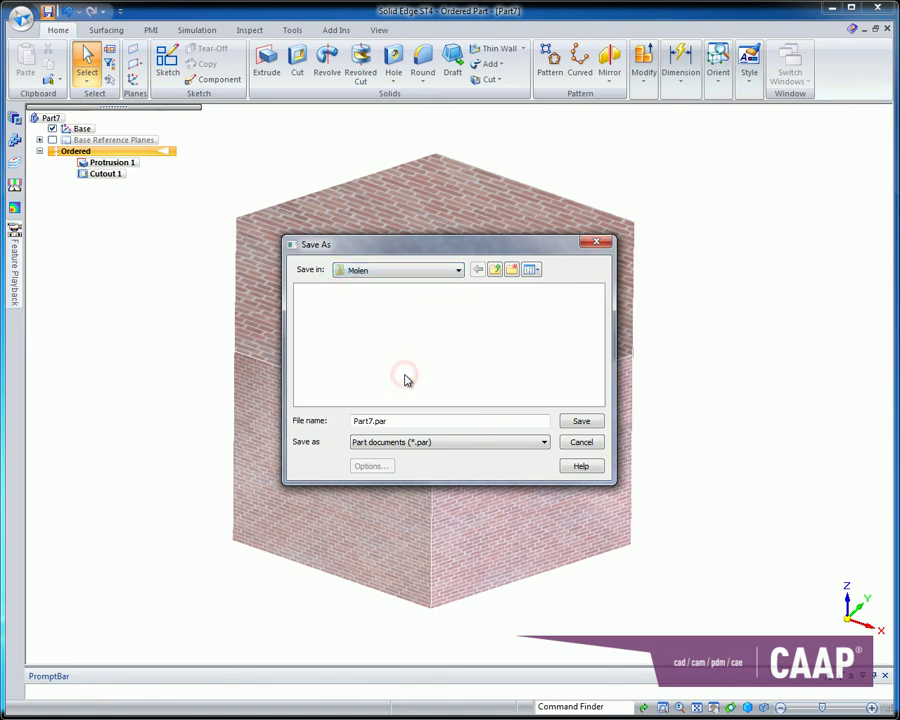
pyautogui.doubleClick(407, 421)
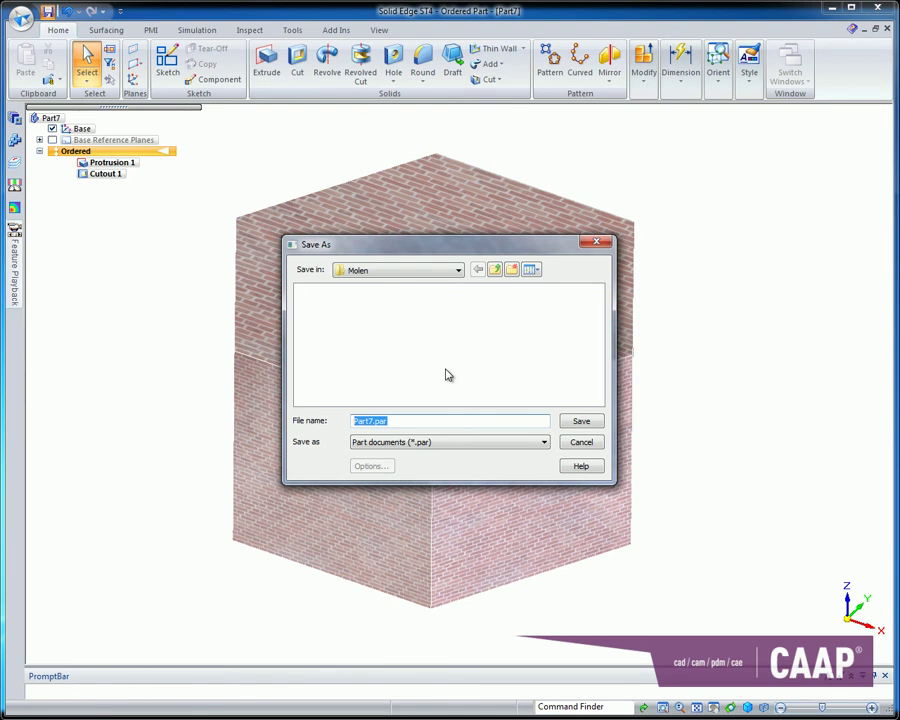
pyautogui.write('Molen-1001-Basis-A')
pyautogui.click(579, 423)
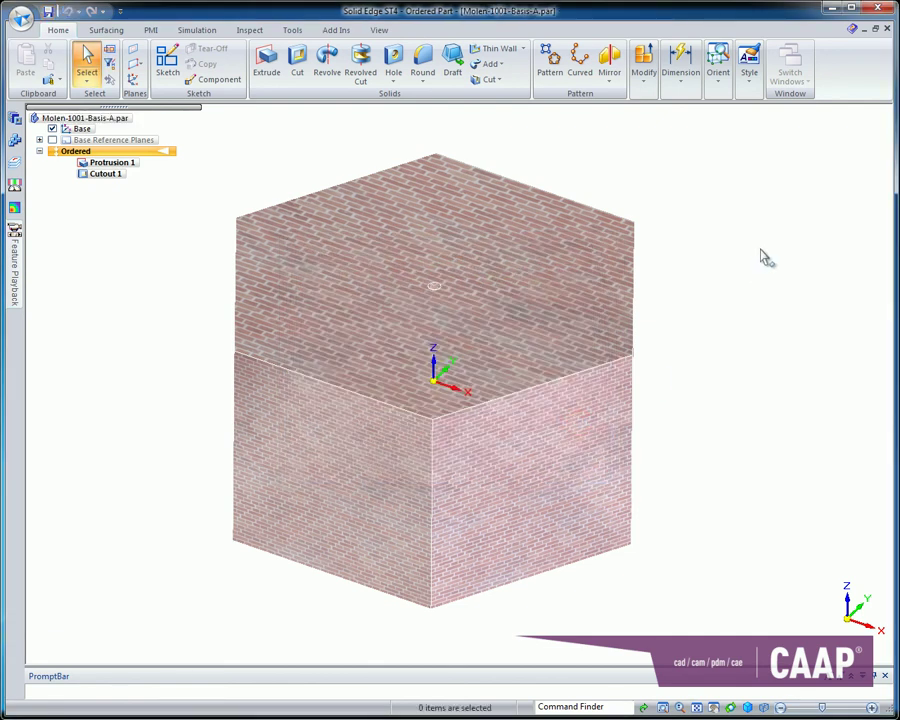
# Close the Molen-1001-Basis-A.par document window.
pyautogui.click(888, 30)
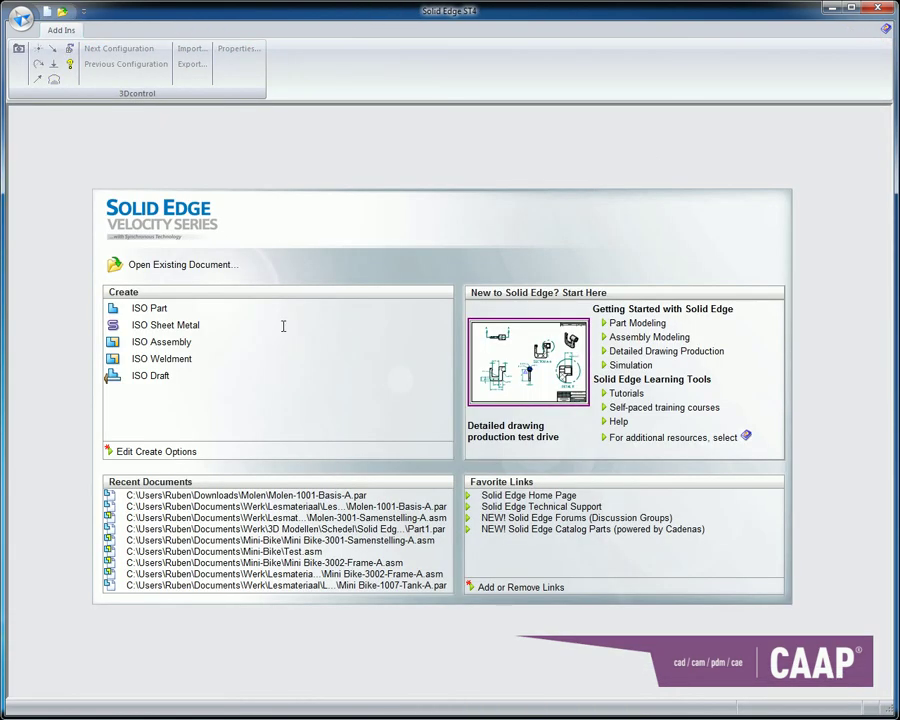